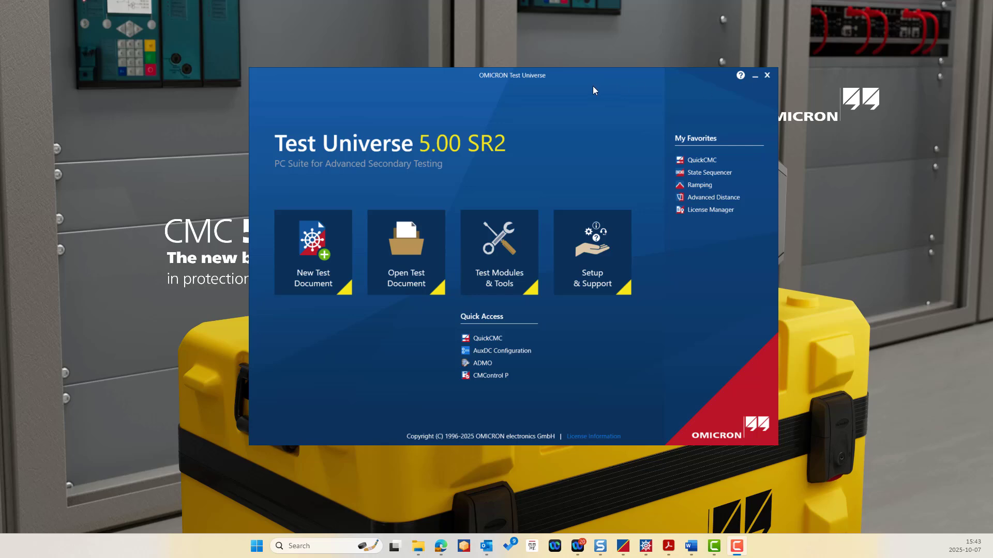
# Step: Find the Ramping module among the stand-alone test modules, read its description and return to the start page
pyautogui.moveTo(576, 79); pyautogui.dragTo(564, 76)
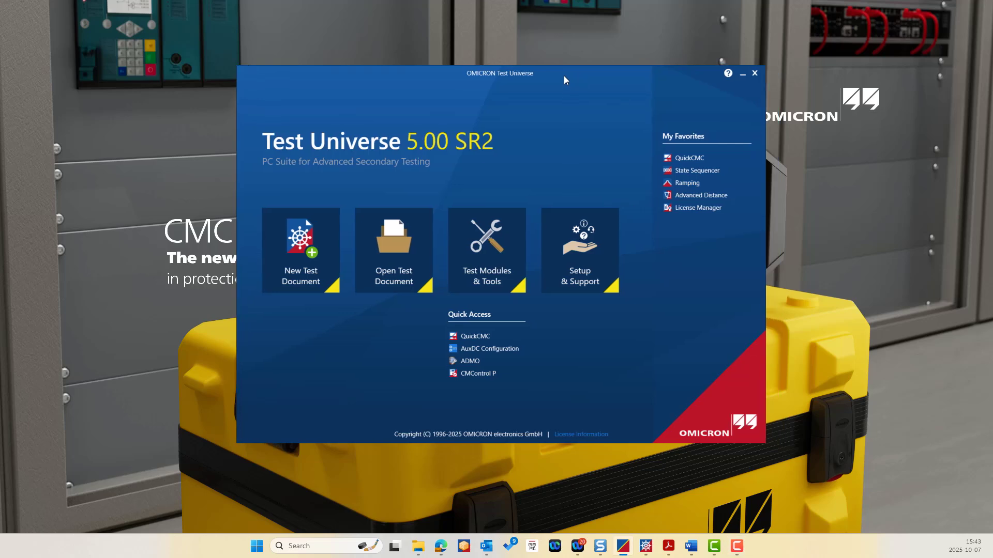
pyautogui.click(479, 251)
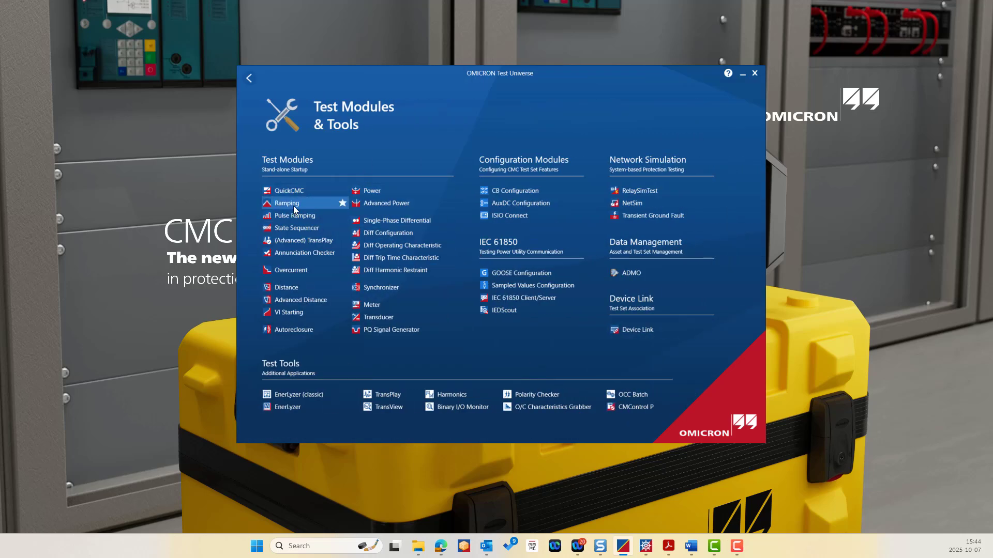
pyautogui.moveTo(293, 206)
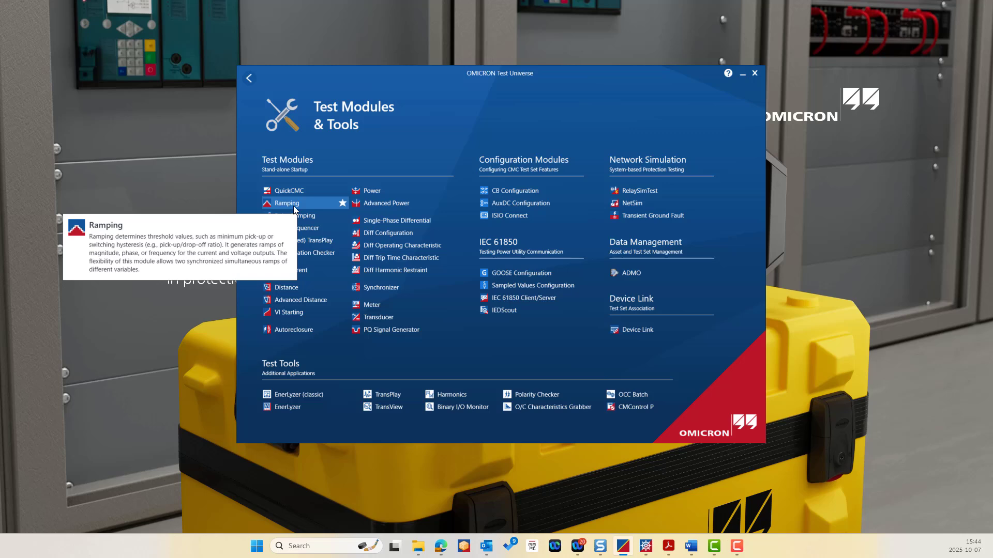
pyautogui.click(247, 78)
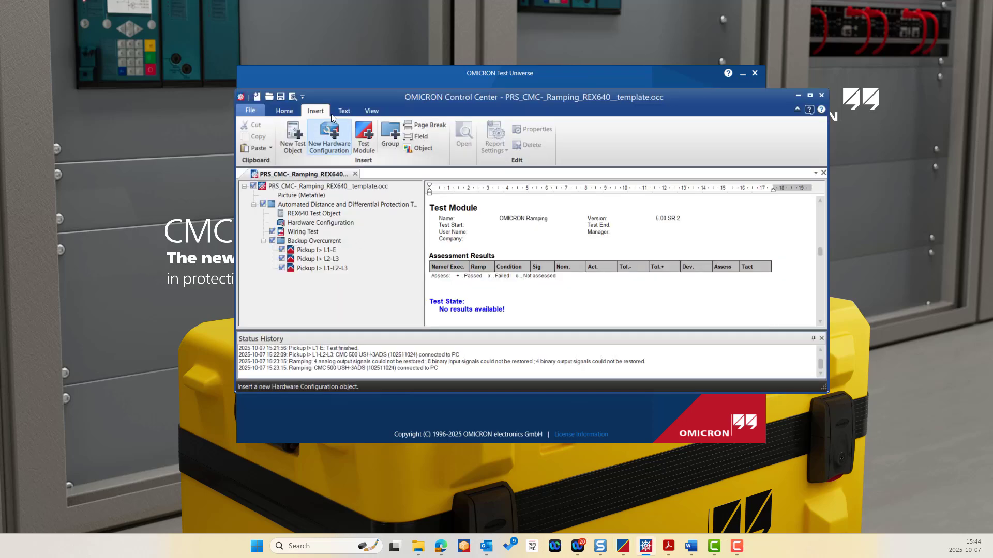
pyautogui.click(368, 138)
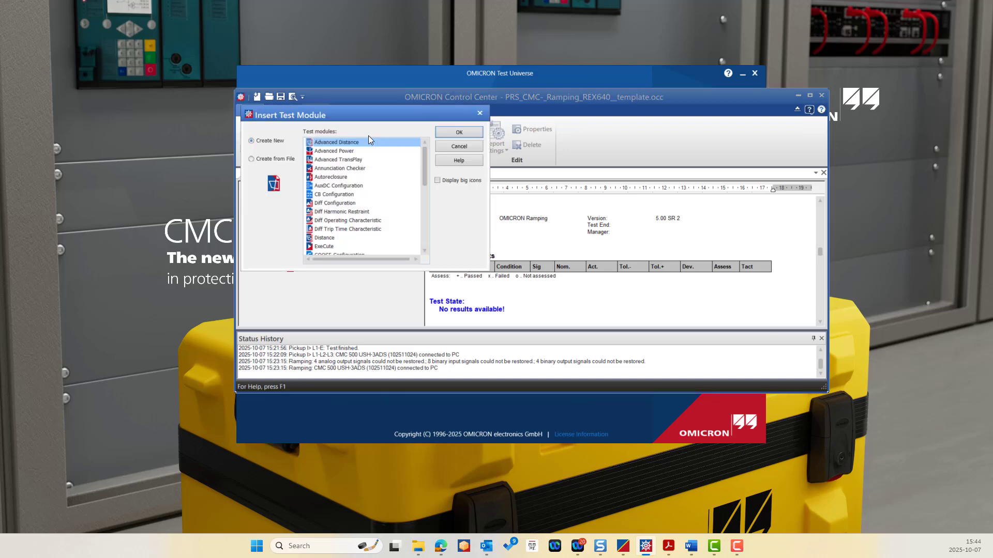
pyautogui.scroll(-7, 355, 175)
pyautogui.click(355, 176)
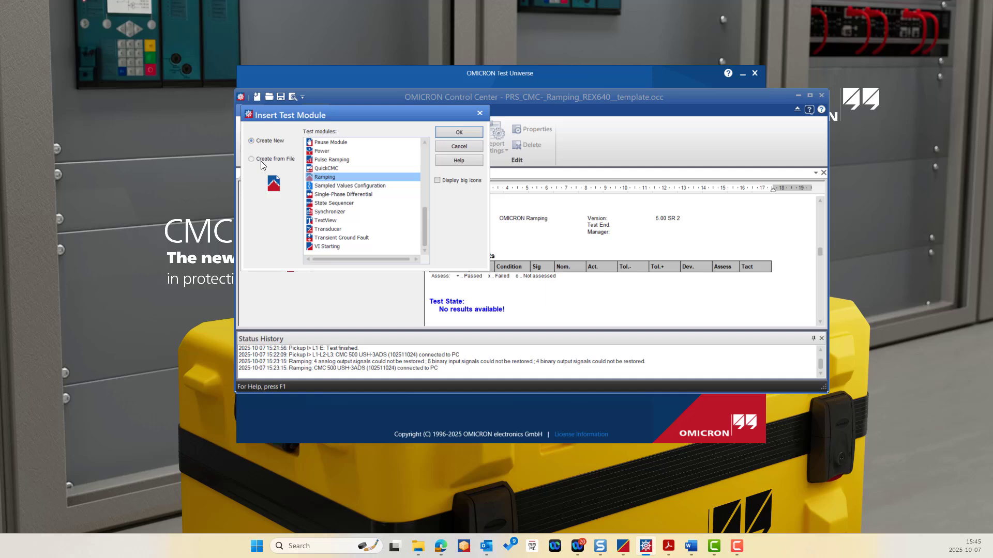
pyautogui.click(481, 114)
# Step: Open the Pickup I> L1-E test of the Backup Overcurrent group and maximize its Ramping window
pyautogui.click(319, 250)
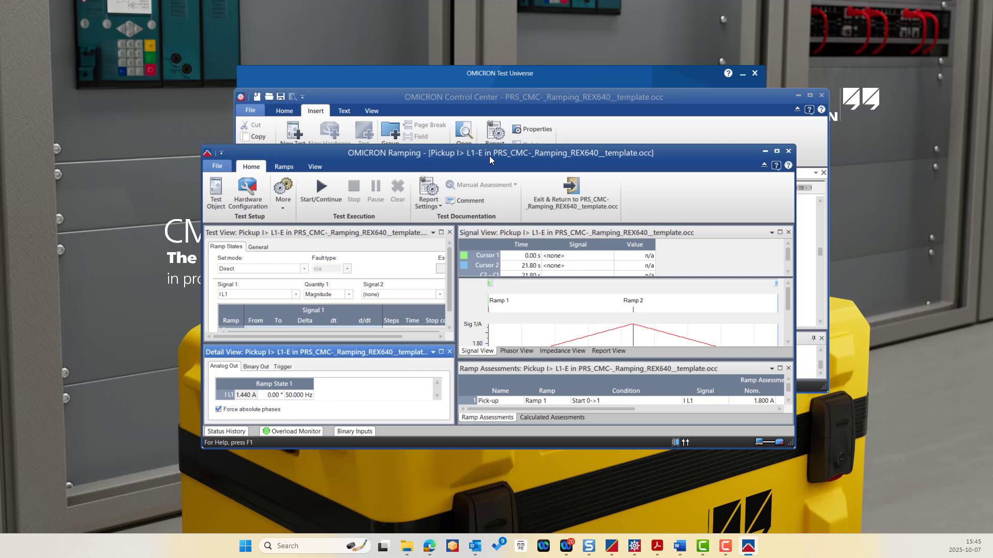
pyautogui.click(777, 151)
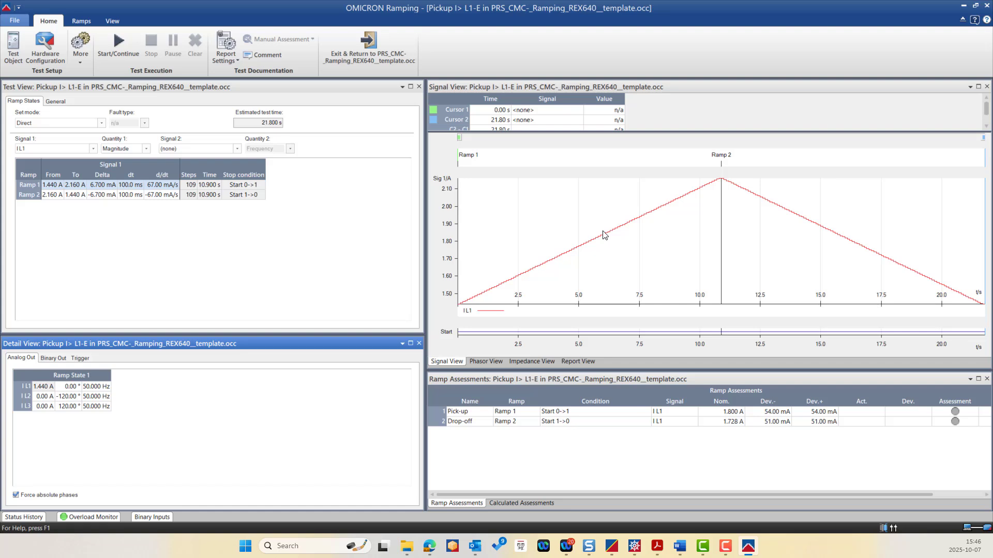
# Step: Set the Signal 1 delta to 14 mA for Ramp 1 and -14 mA for Ramp 2
pyautogui.click(59, 186)
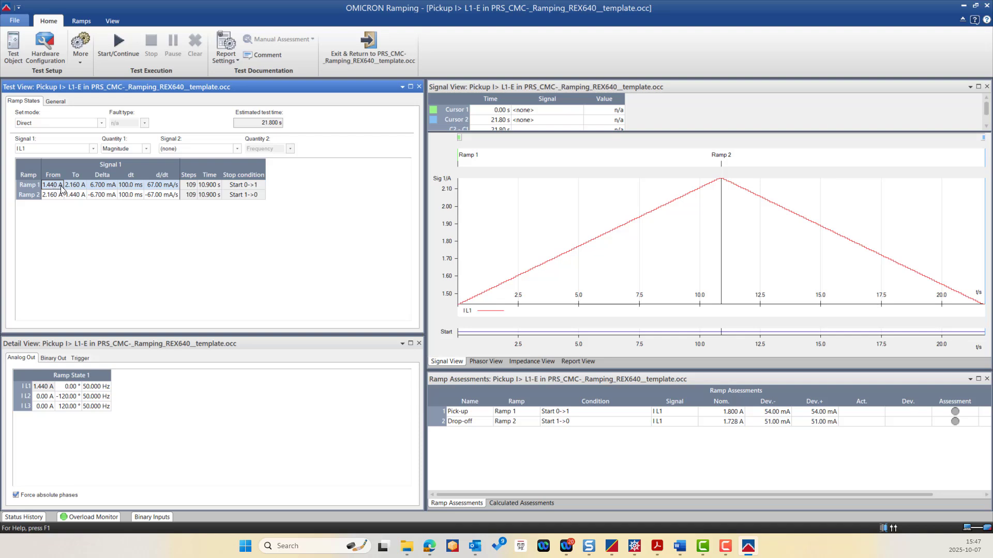
pyautogui.hotkey('ctrl', 's')
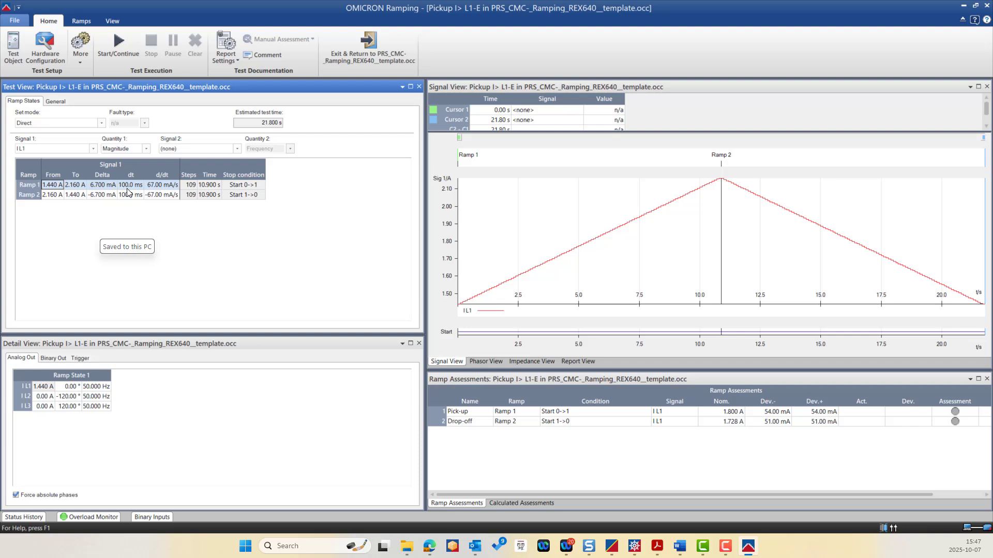
pyautogui.moveTo(103, 187); pyautogui.dragTo(86, 184)
pyautogui.write('14')
pyautogui.click(97, 196)
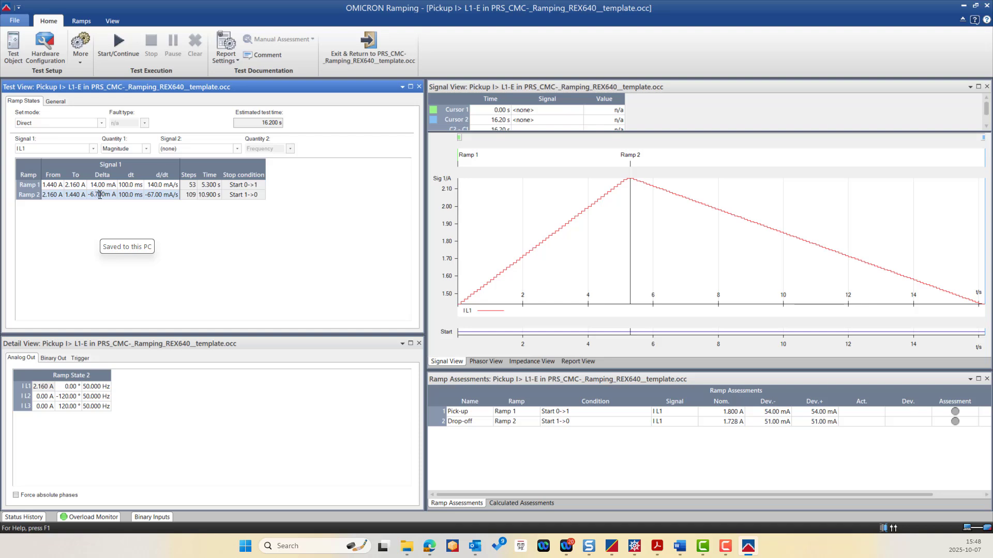
pyautogui.moveTo(98, 195); pyautogui.dragTo(93, 196)
pyautogui.write('14')
pyautogui.click(137, 197)
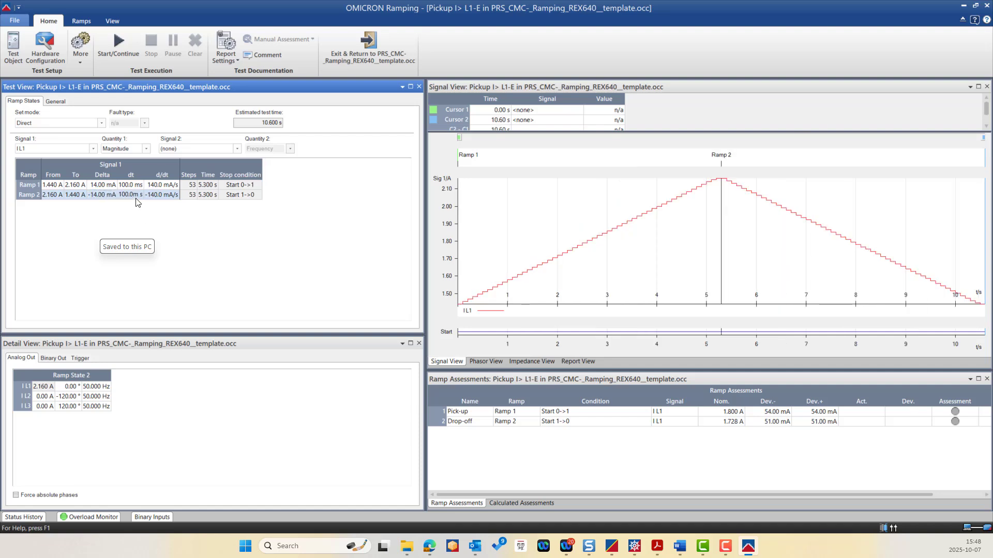
# Step: Review the set mode options available for the ramp states, keeping Direct
pyautogui.click(12, 50)
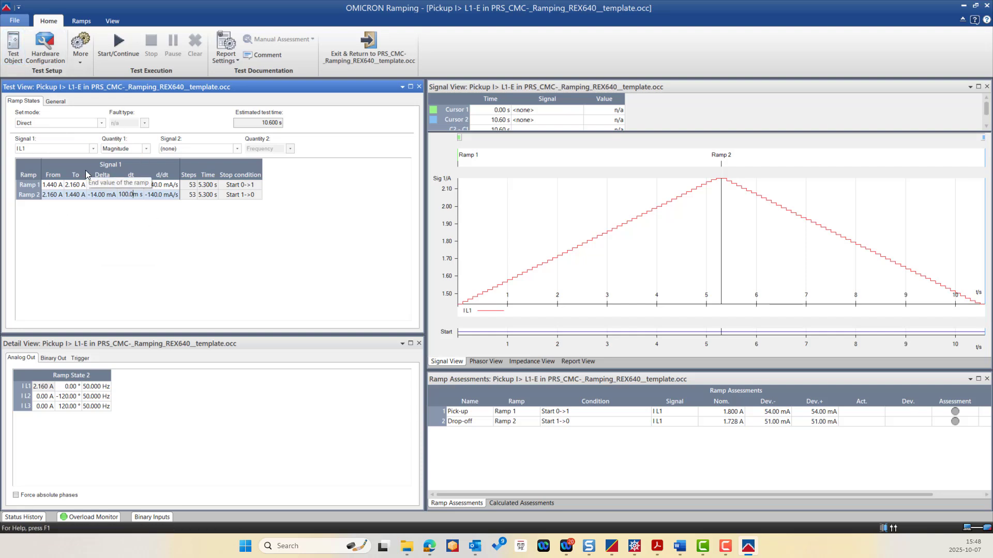
pyautogui.click(102, 123)
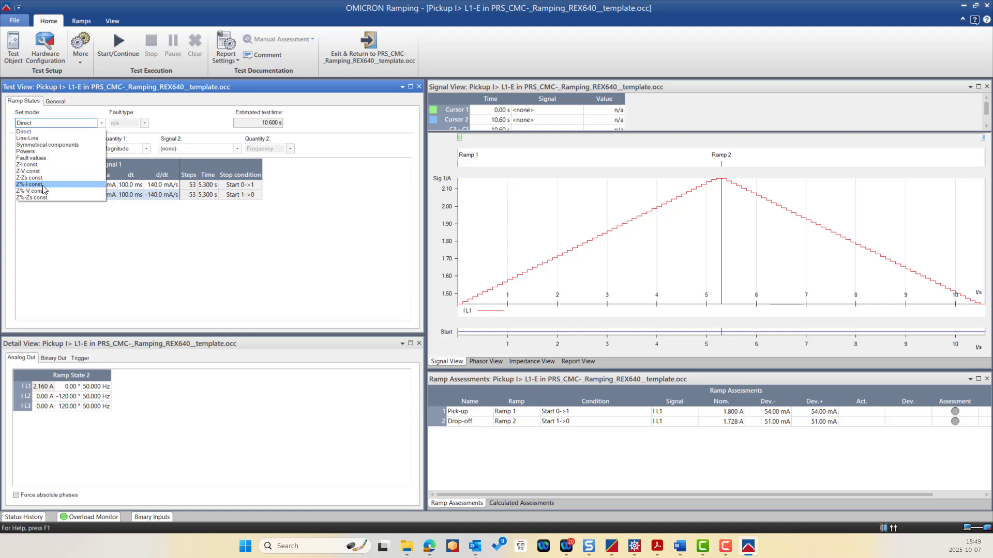
pyautogui.click(145, 234)
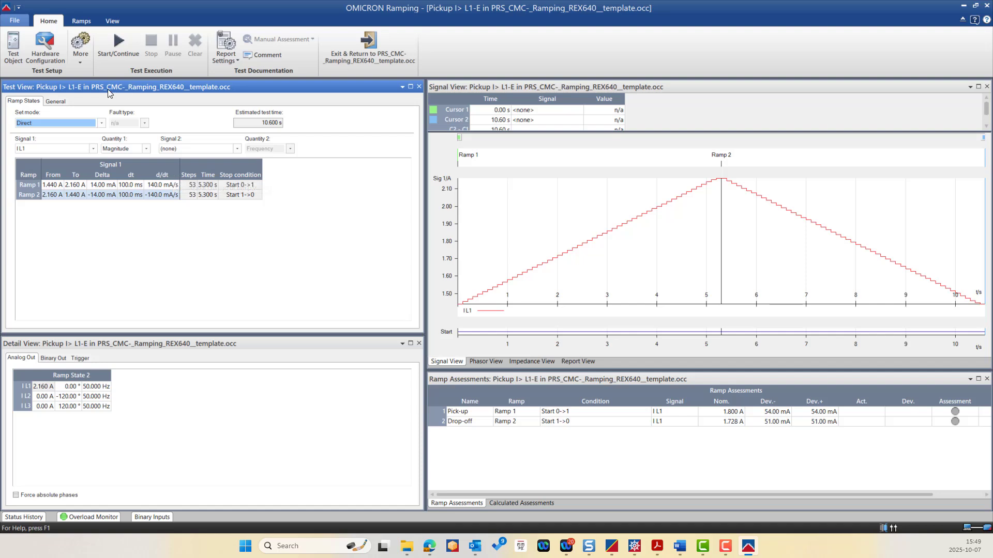
# Step: Look through the signal, phasor, impedance and report views of the ramping test
pyautogui.click(456, 98)
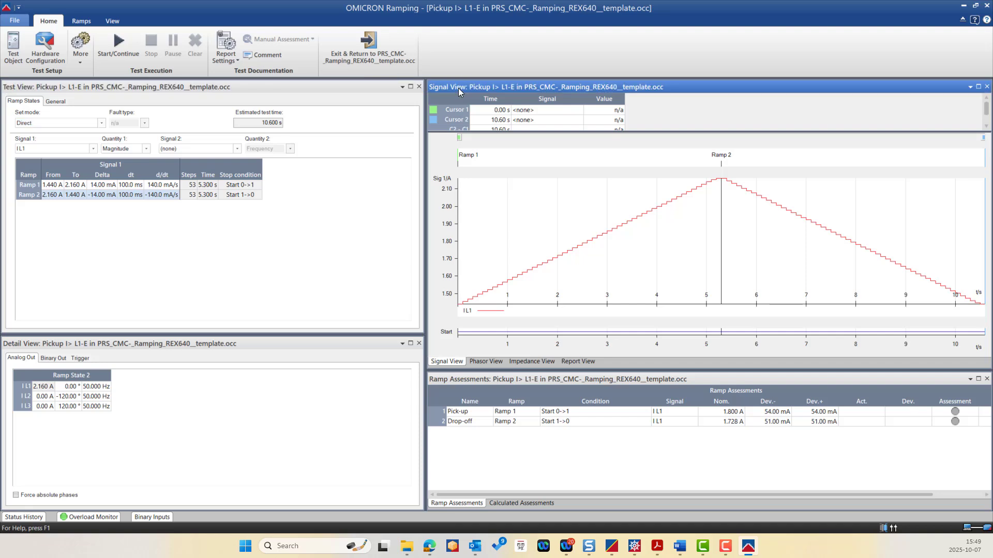
pyautogui.click(484, 363)
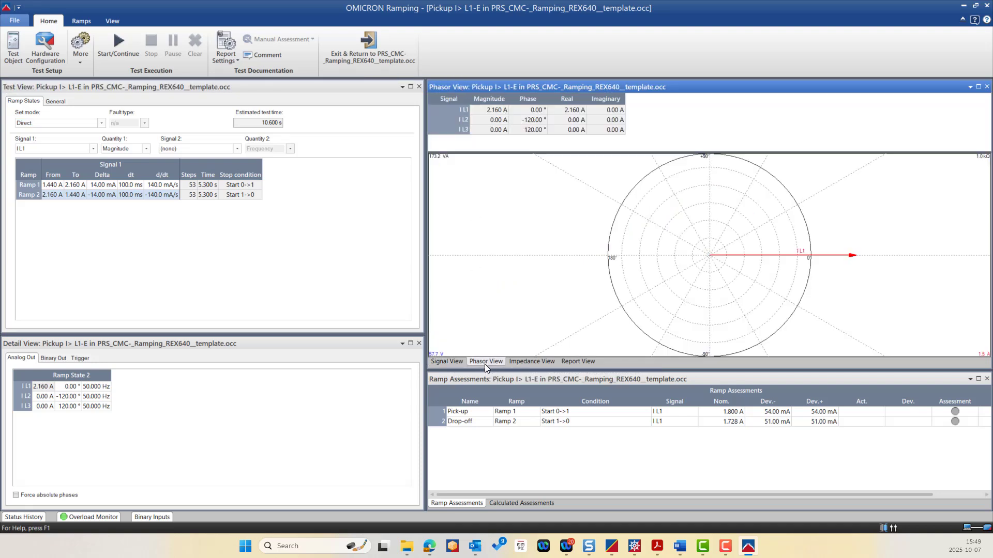
pyautogui.click(548, 364)
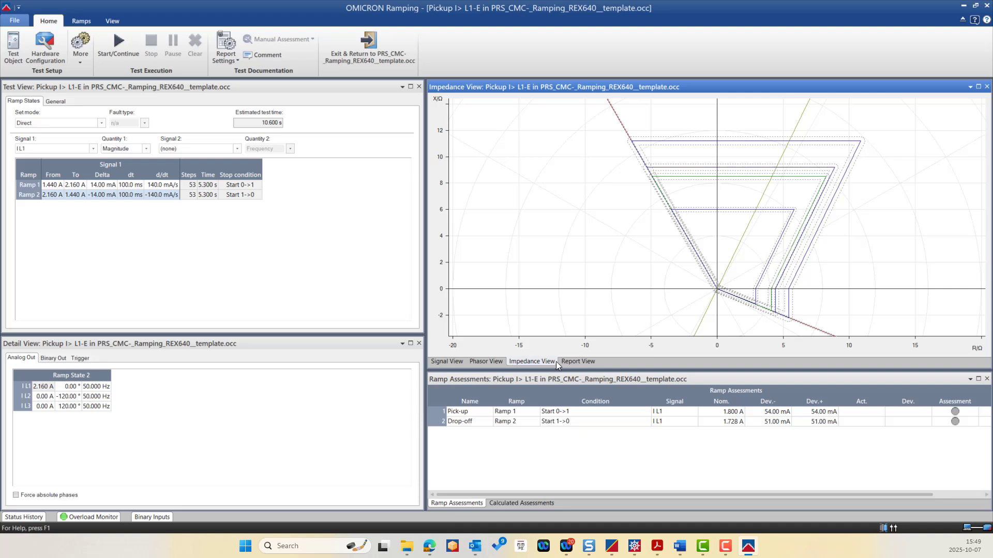
pyautogui.click(578, 363)
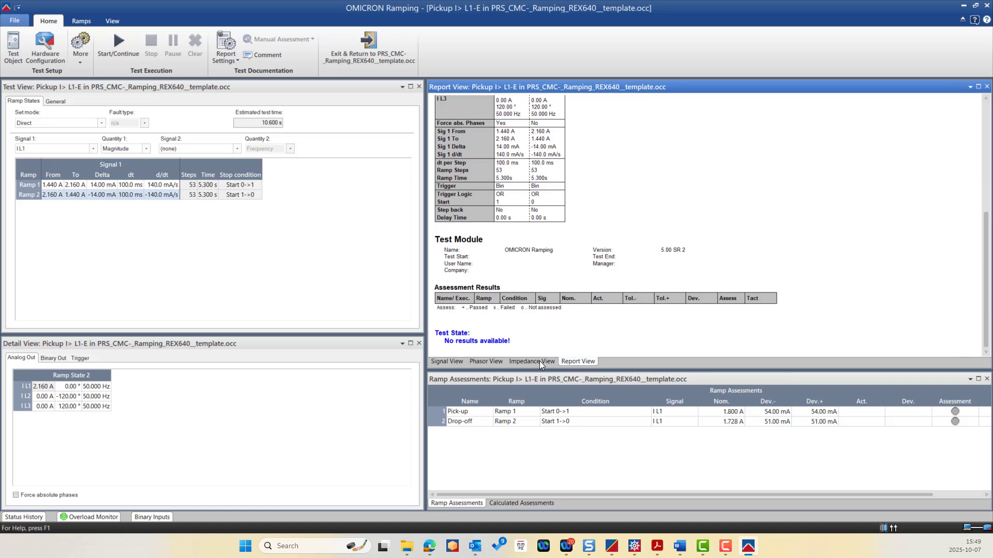
# Step: Examine the ramp assessments and the calculated assessment, including the formulas available for its calculation
pyautogui.click(490, 379)
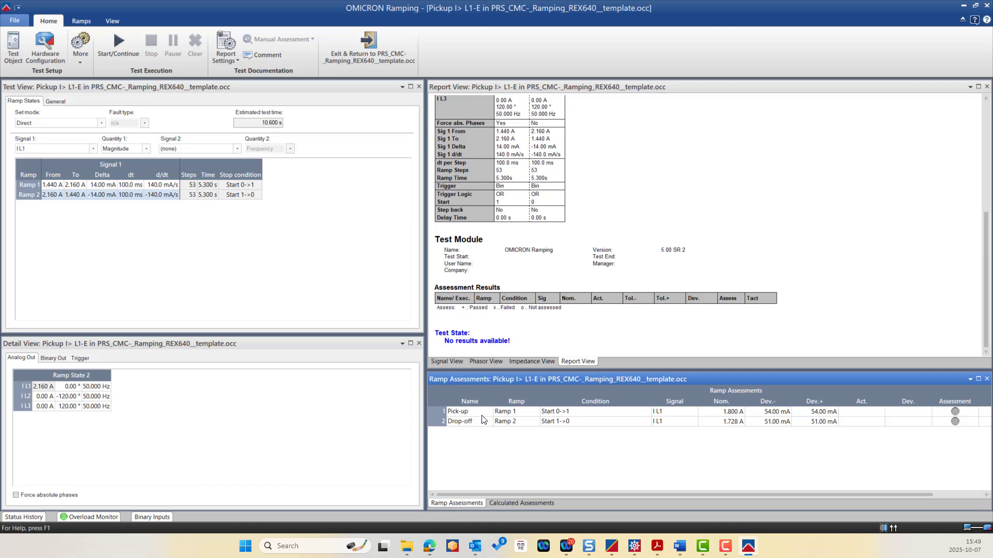
pyautogui.click(514, 504)
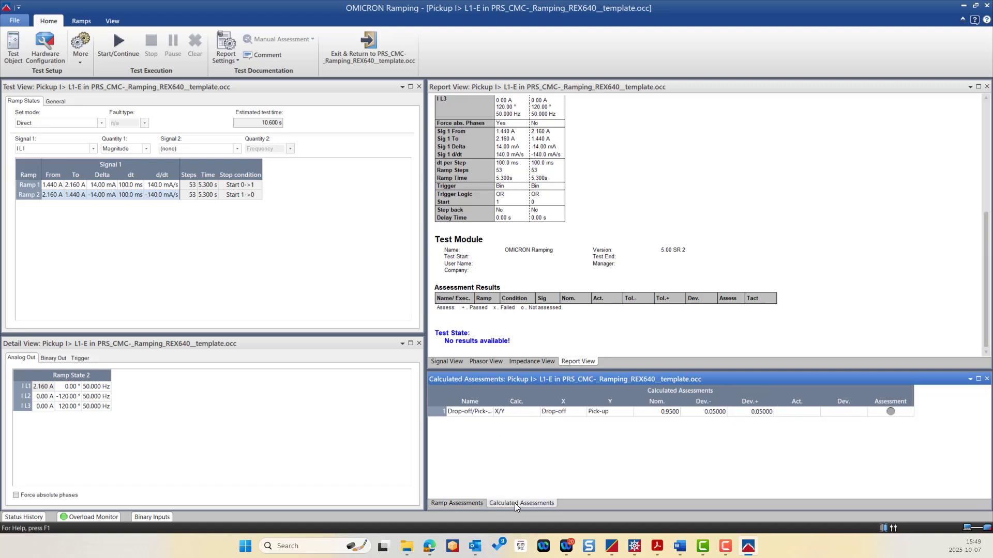
pyautogui.doubleClick(479, 413)
pyautogui.click(536, 414)
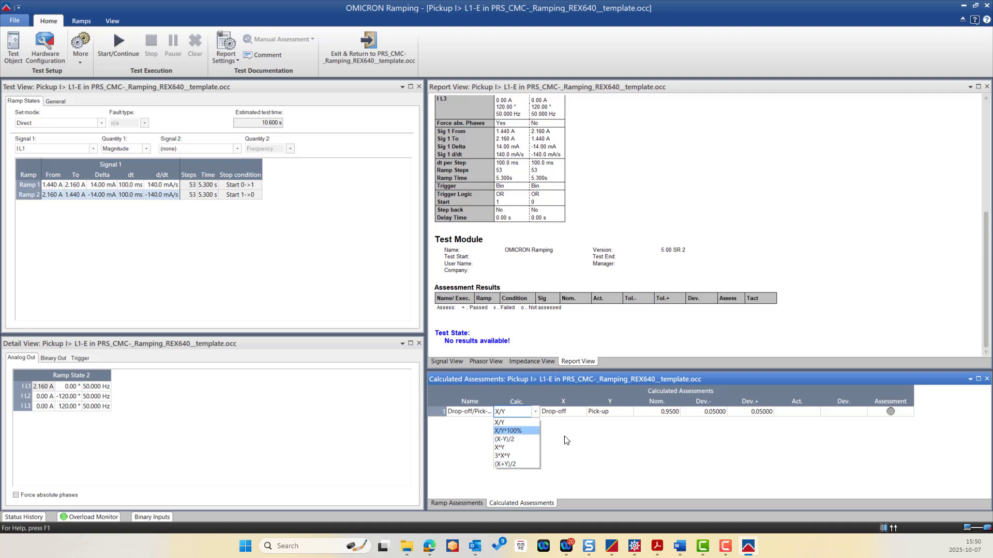
pyautogui.click(589, 443)
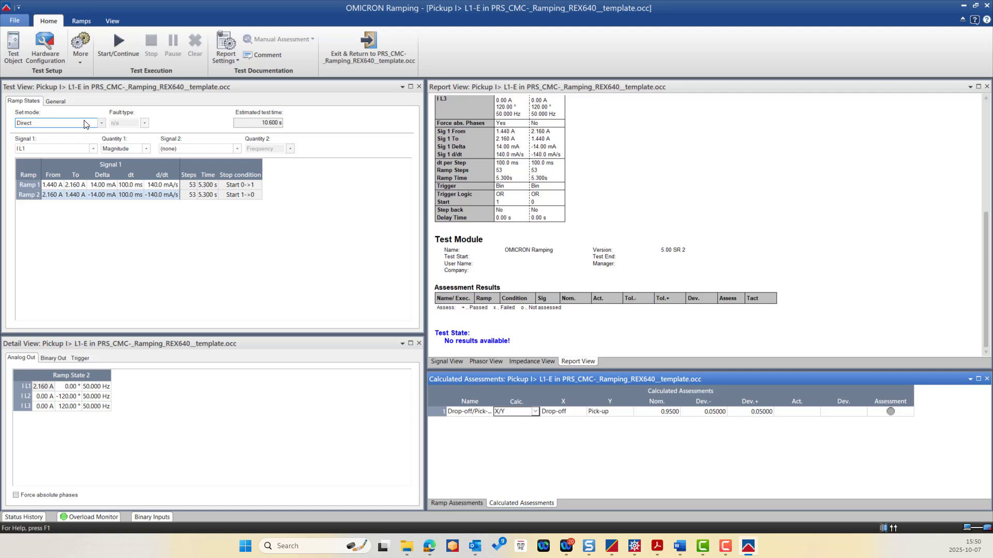
# Step: Review the set mode choices, then examine the range, time step and stop condition of Ramp 1 and Ramp 2
pyautogui.click(102, 123)
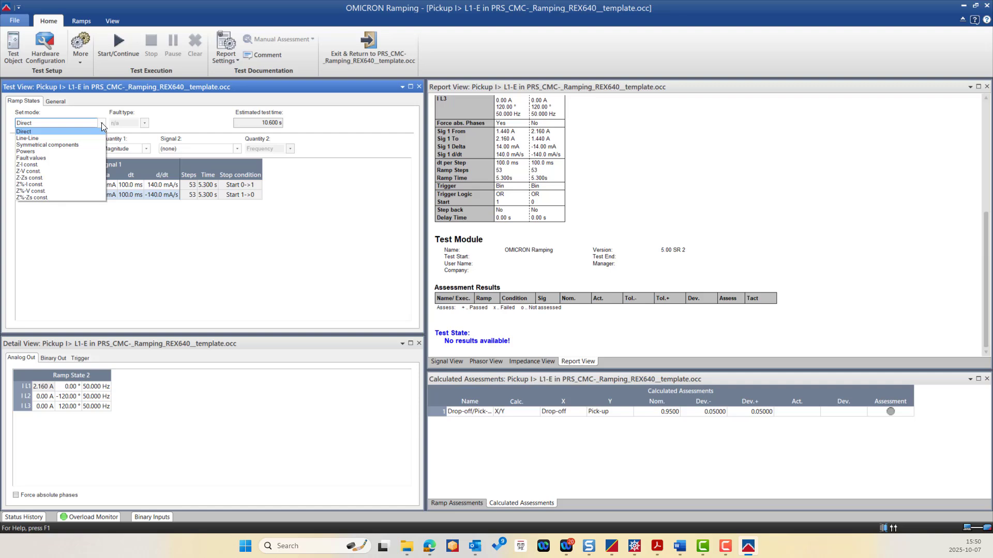
pyautogui.click(254, 242)
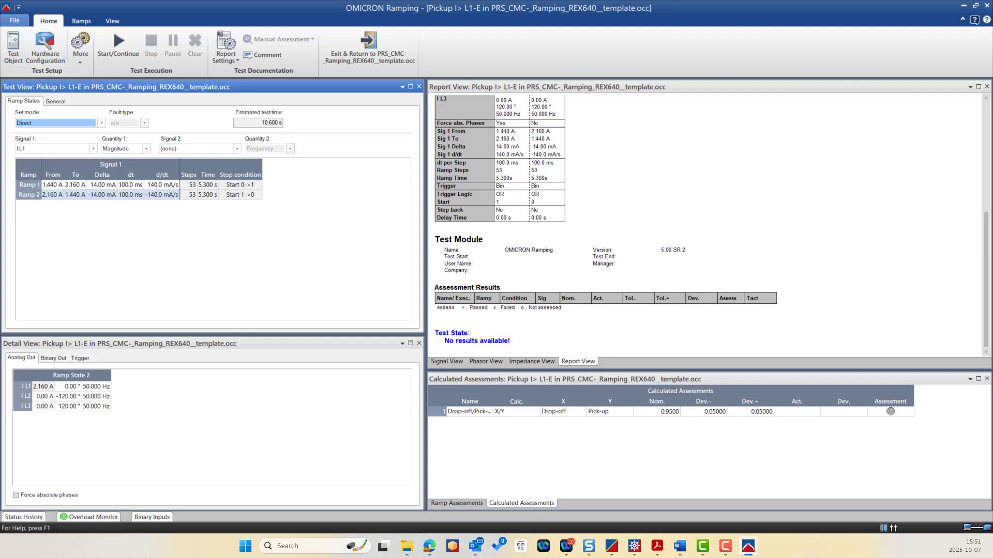
pyautogui.click(75, 188)
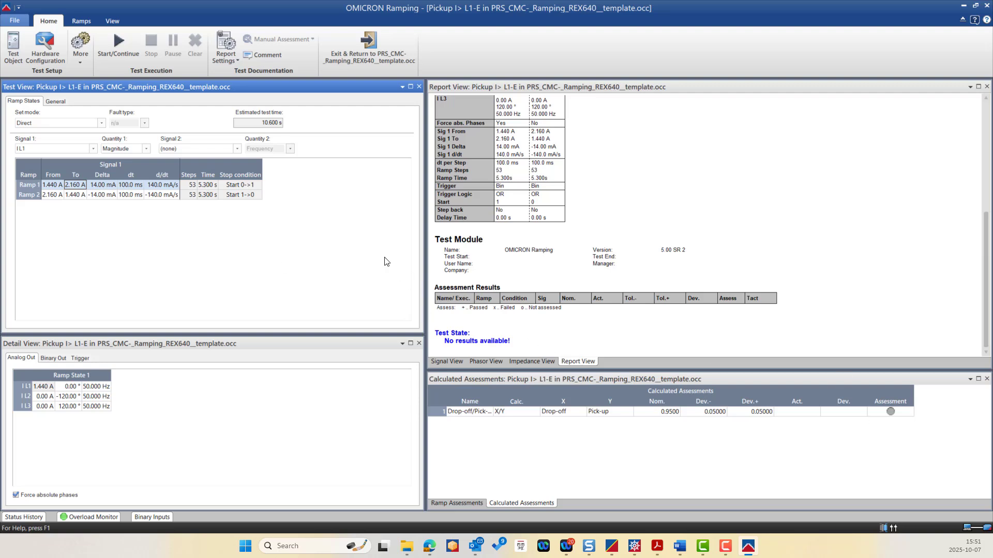
pyautogui.click(131, 185)
pyautogui.click(254, 186)
pyautogui.click(243, 196)
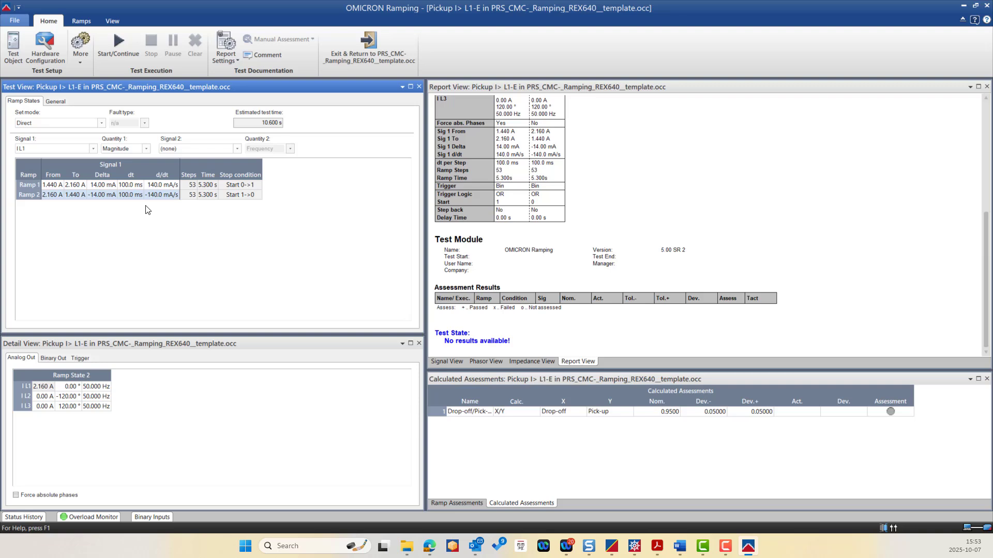
# Step: Review the commands for inserting ramps and assessments and the ramp choices of the Pick-up assessment
pyautogui.click(82, 20)
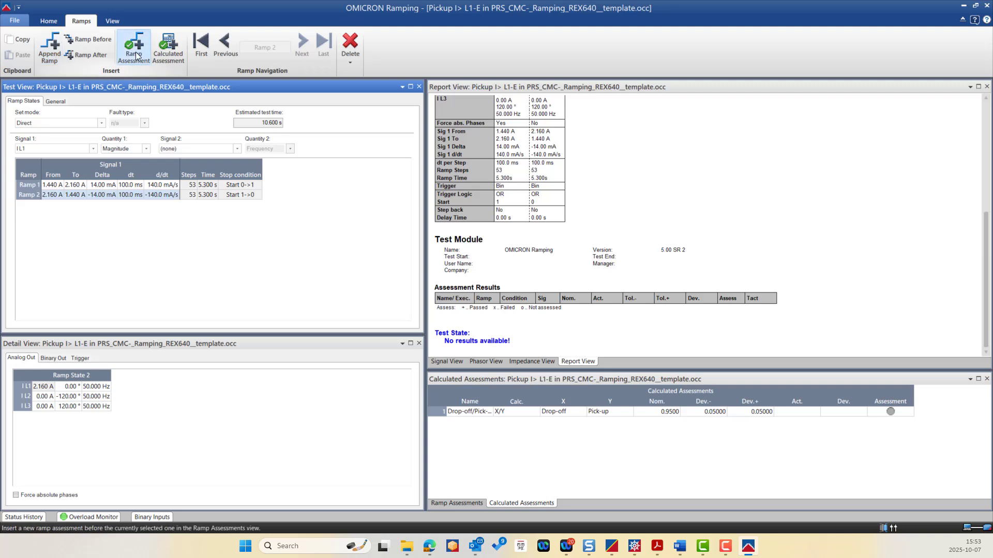
pyautogui.click(445, 502)
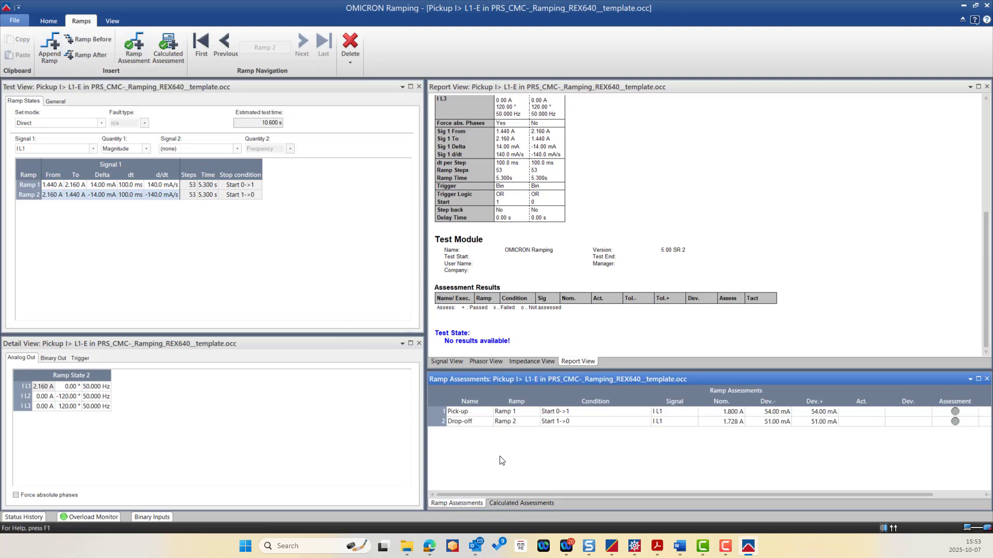
pyautogui.click(476, 412)
pyautogui.click(528, 412)
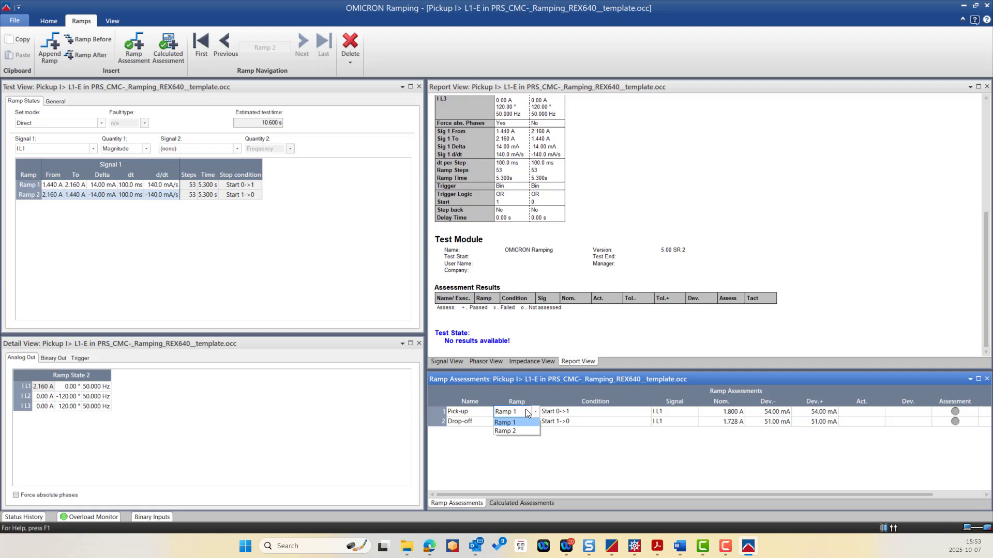
pyautogui.click(612, 450)
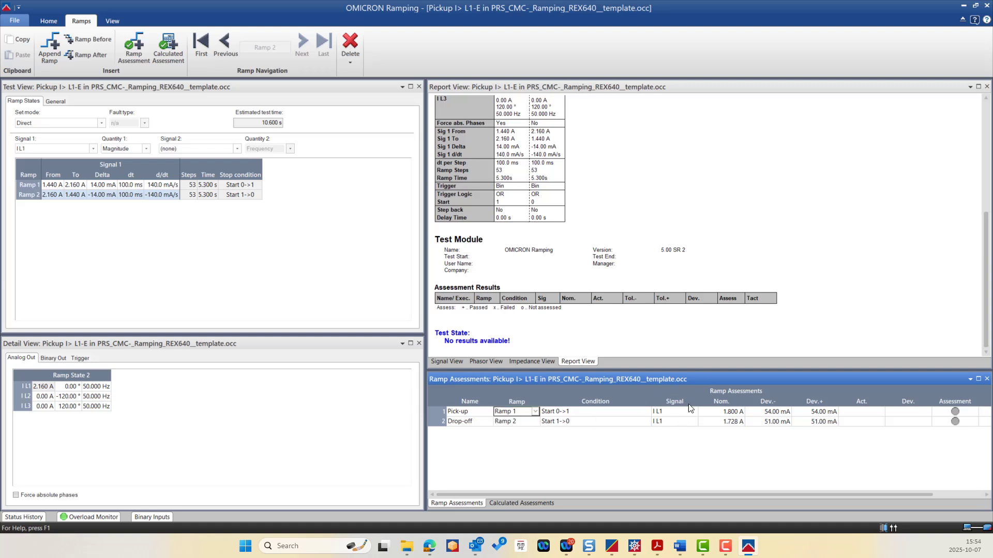
# Step: Examine the options offered for Signal 1 and Quantity 1, keeping I L1 and Magnitude
pyautogui.click(94, 149)
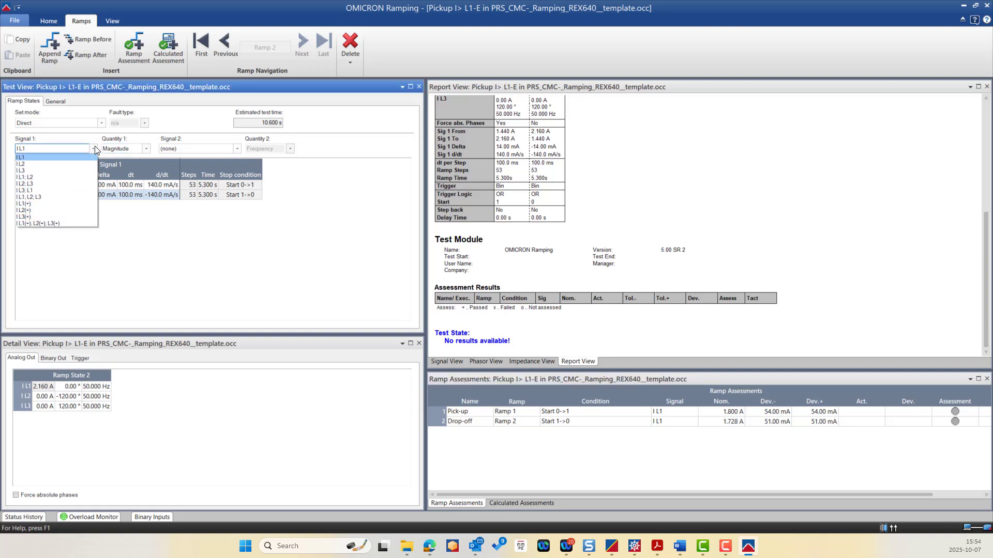
pyautogui.click(94, 149)
pyautogui.click(95, 147)
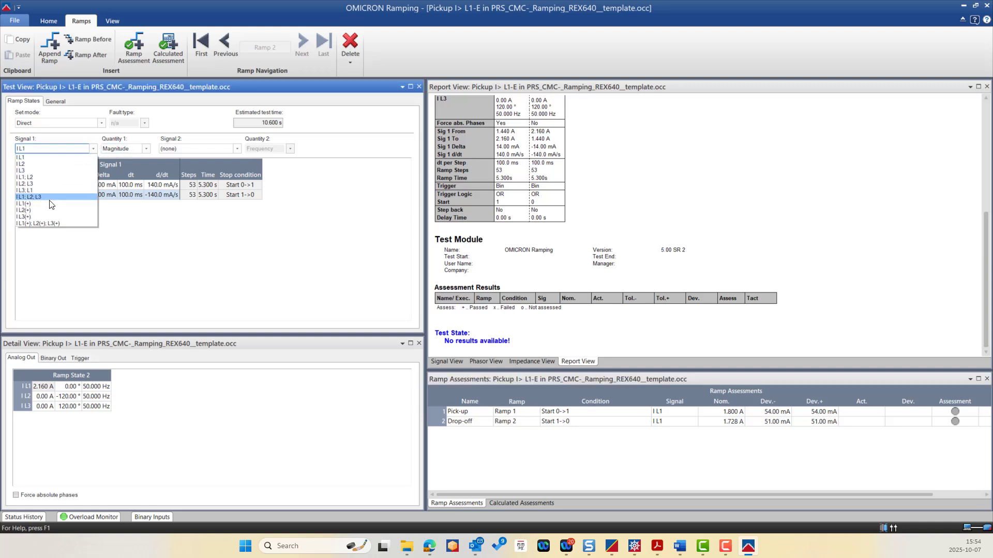
pyautogui.click(259, 266)
pyautogui.click(147, 150)
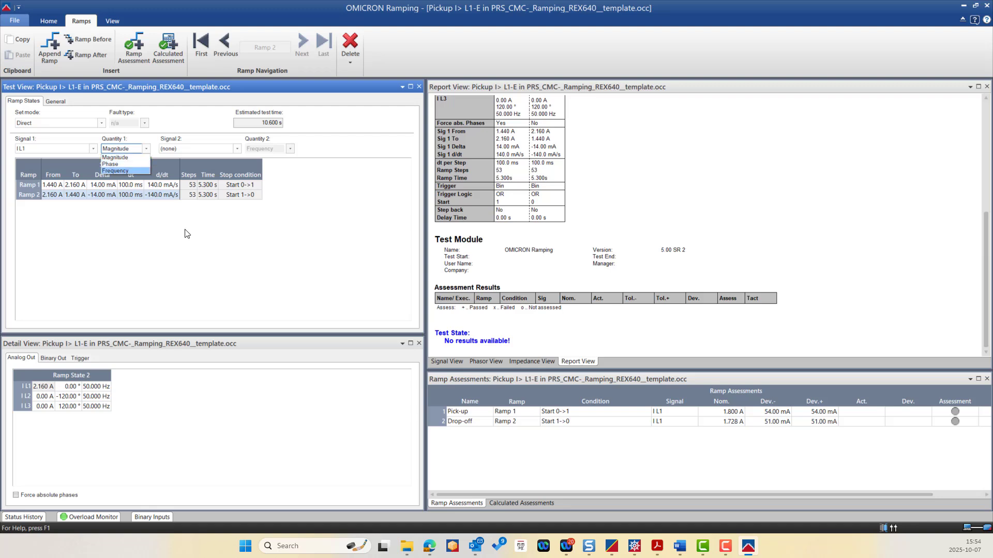
pyautogui.click(227, 254)
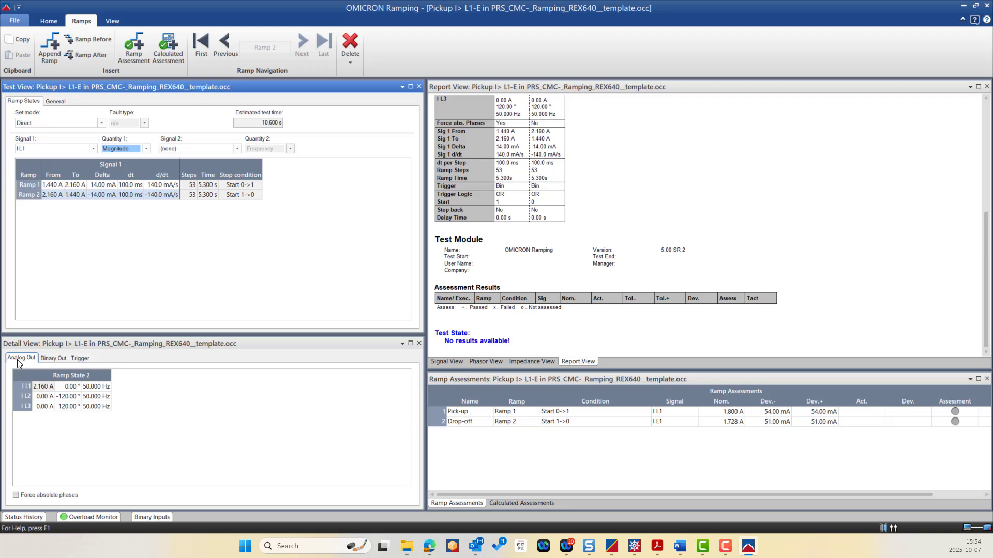
# Step: Examine the current outputs of Ramp State 2, then the binary outputs configured for the test
pyautogui.click(45, 388)
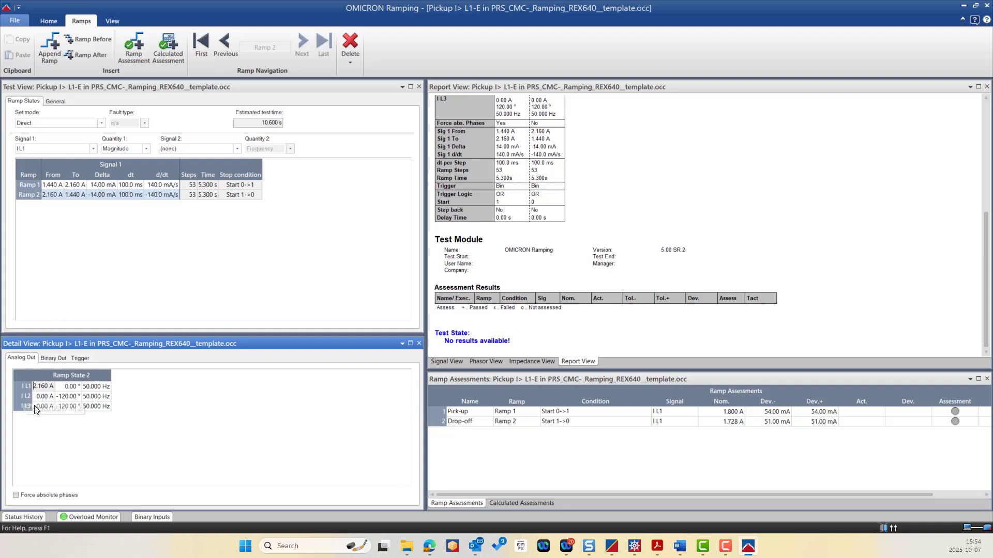
pyautogui.click(45, 397)
pyautogui.click(52, 361)
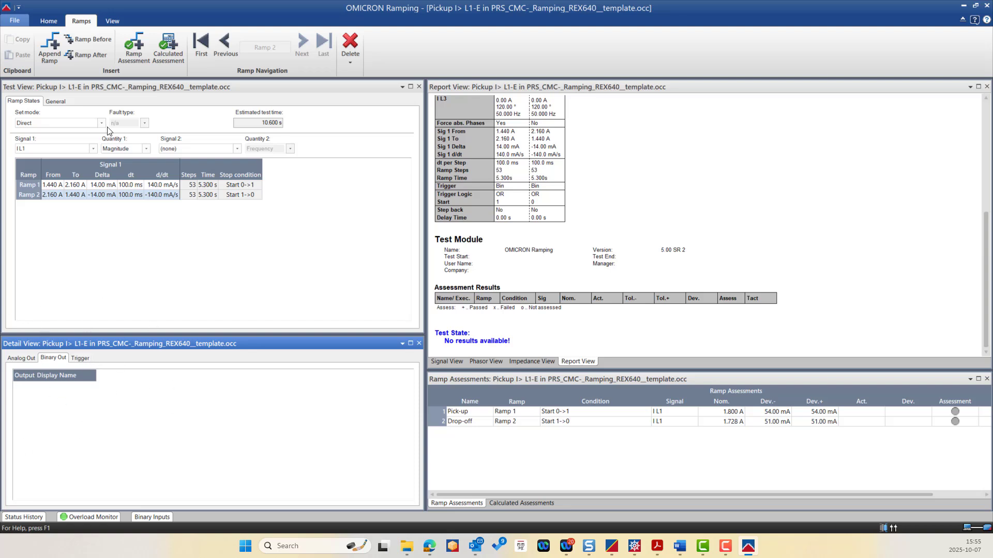
# Step: Return to the Control Center document and open the binary outputs of the global hardware configuration
pyautogui.click(46, 21)
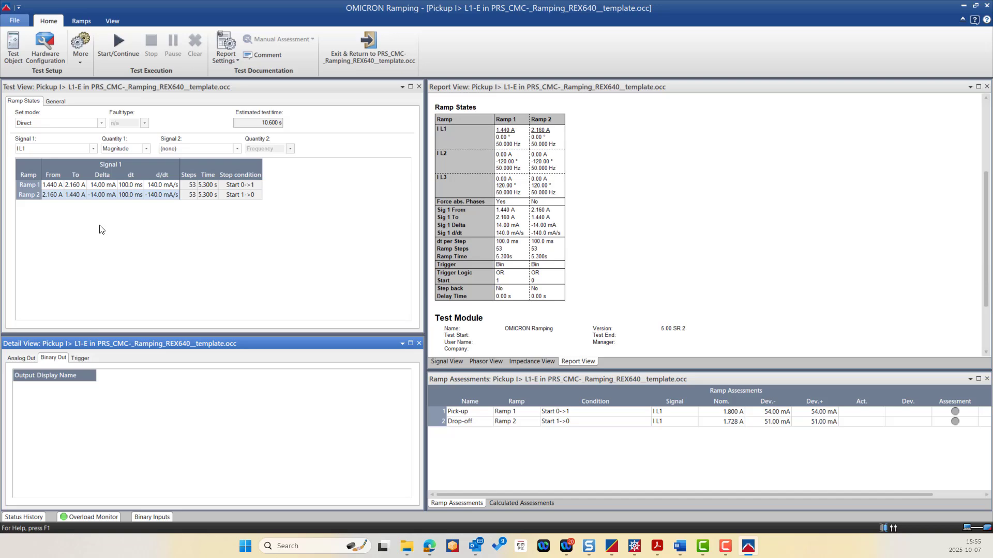
pyautogui.click(362, 60)
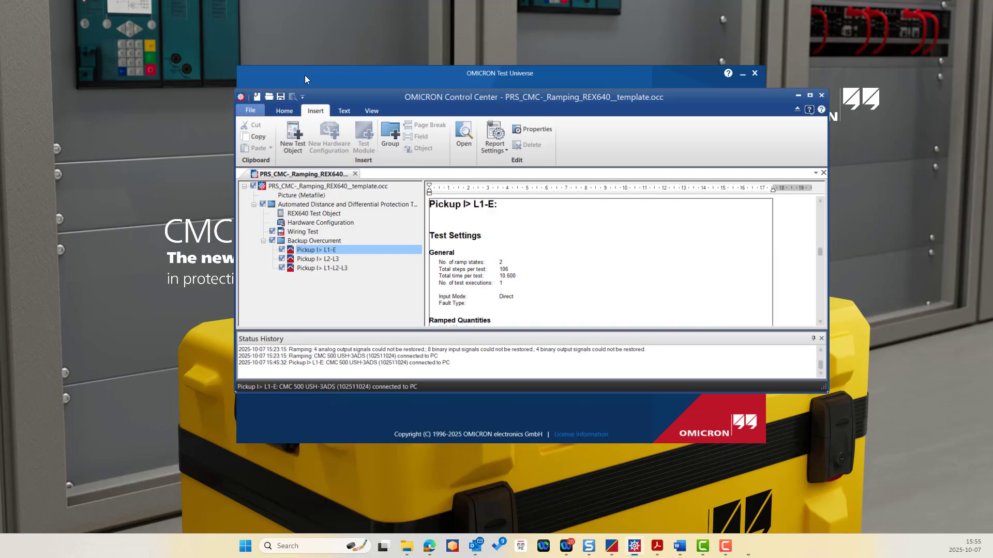
pyautogui.doubleClick(315, 223)
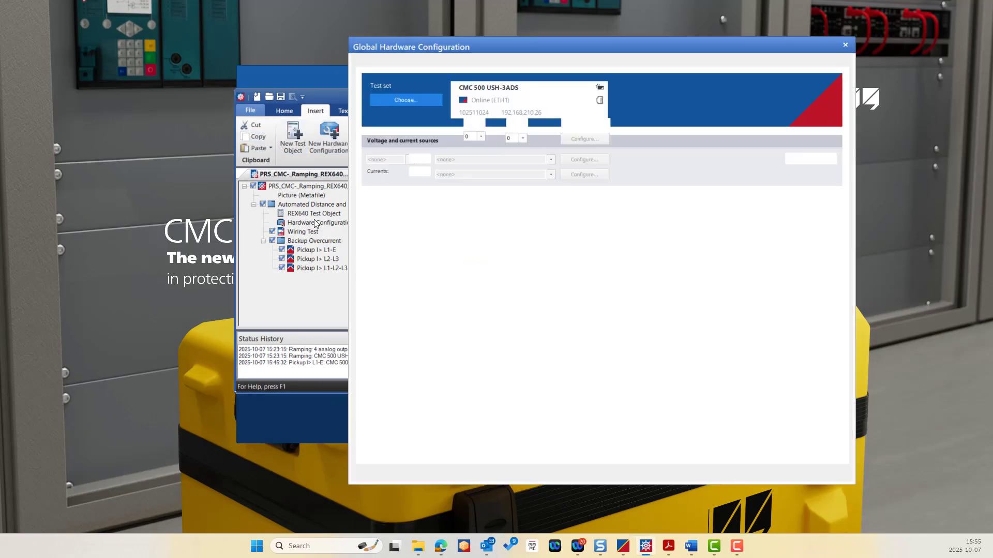
pyautogui.click(521, 63)
pyautogui.click(495, 62)
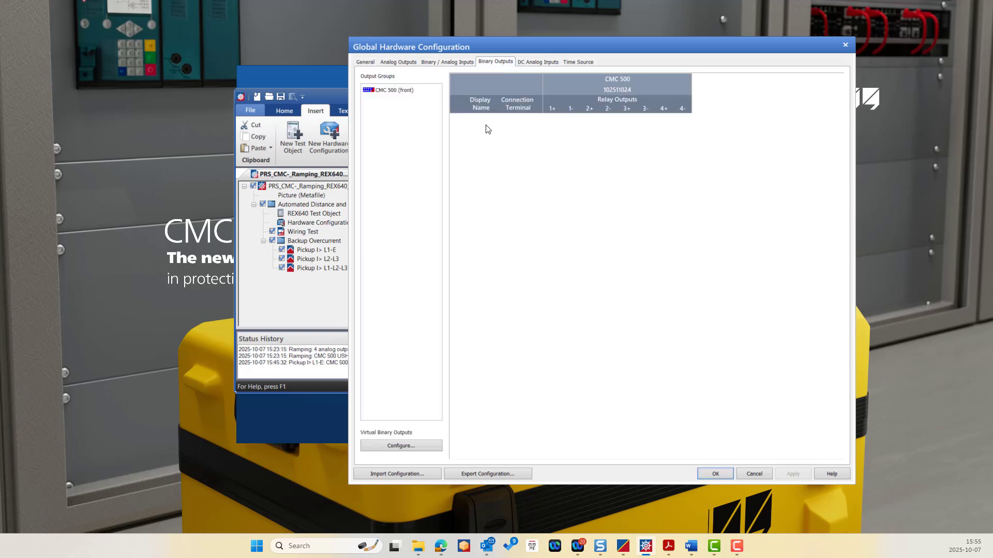
# Step: Add a binary output named BO1, map it to relay output 1+ of the CMC 500, and apply the configuration
pyautogui.rightClick(485, 128)
pyautogui.click(527, 150)
pyautogui.write('xv')
pyautogui.press('BackSpace')
pyautogui.write('BO1')
pyautogui.click(552, 119)
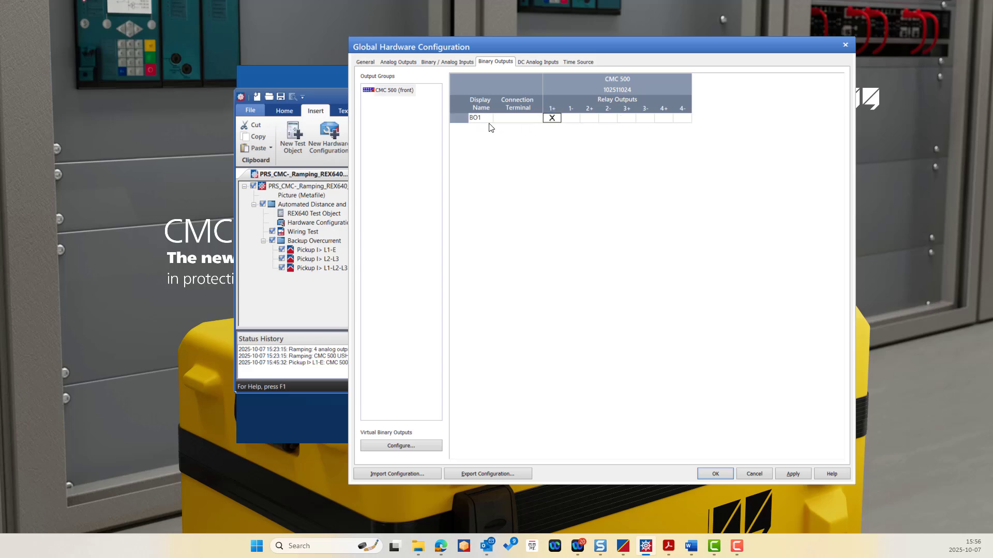
pyautogui.click(515, 118)
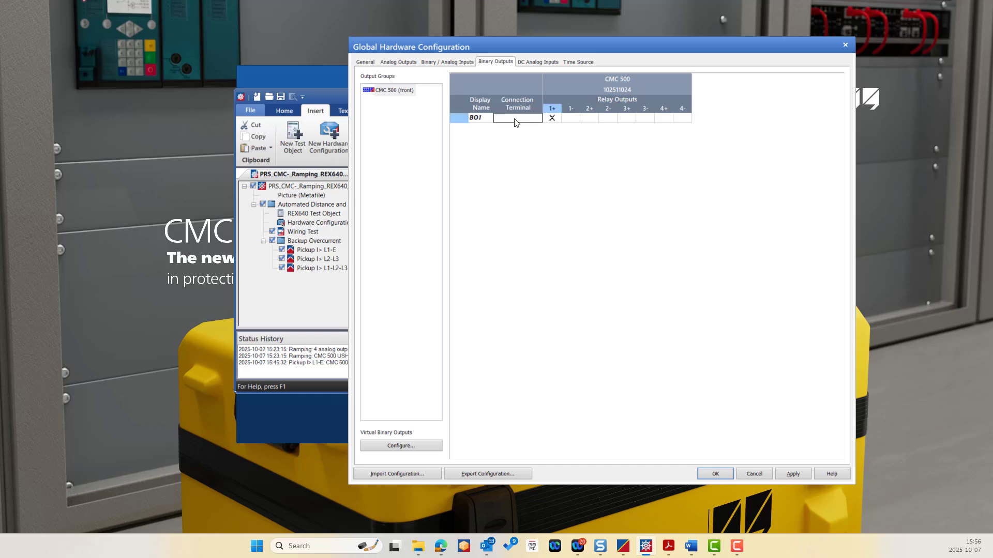
pyautogui.click(726, 469)
# Step: Reopen Pickup I> L1-E, assign Bin. out 1 to BO1 in its local hardware configuration, and check the ramp's binary outputs
pyautogui.click(323, 250)
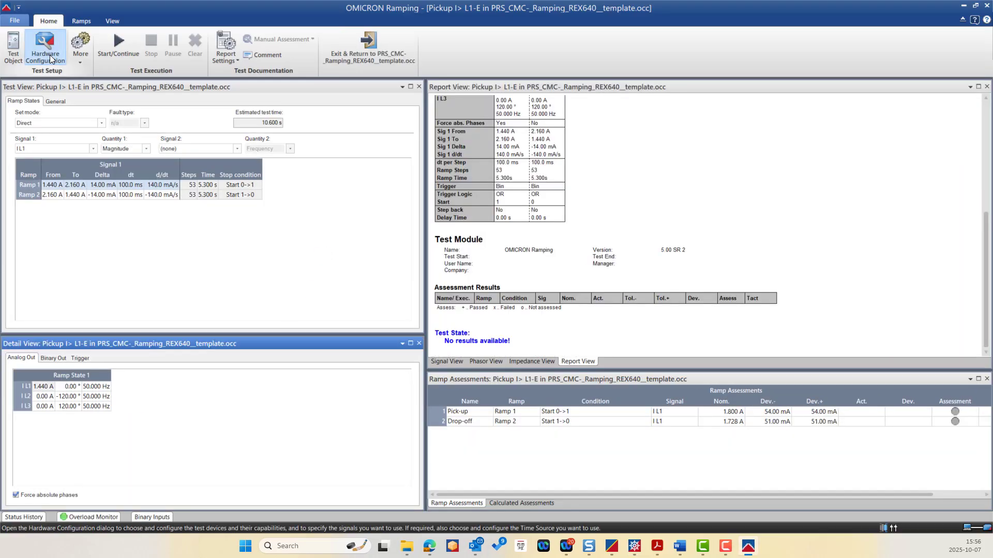
pyautogui.click(50, 59)
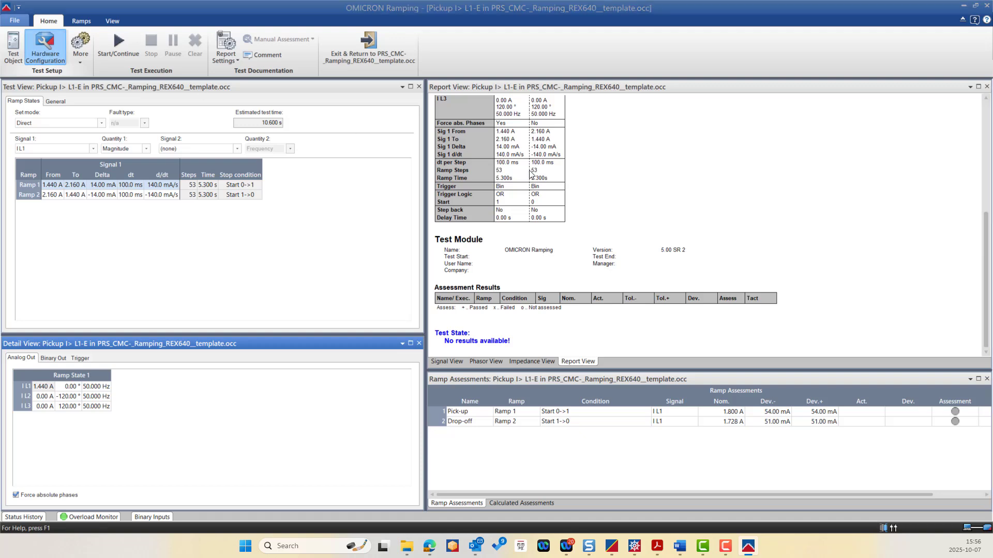
pyautogui.click(491, 62)
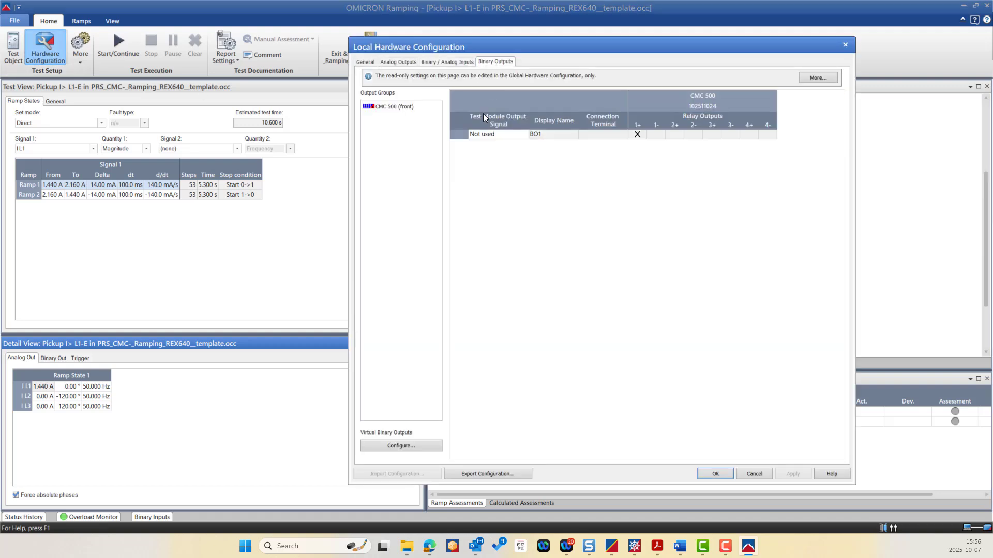
pyautogui.click(519, 136)
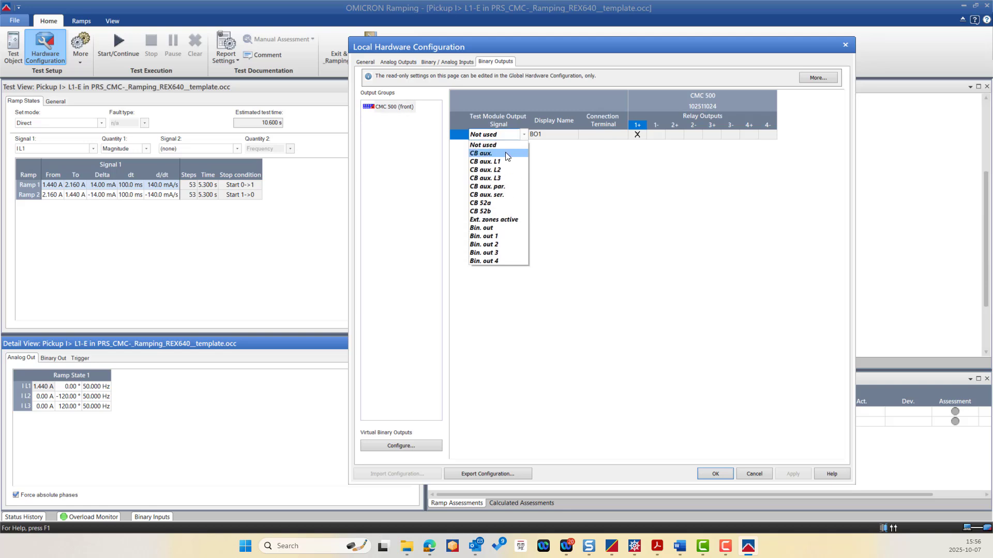
pyautogui.click(500, 236)
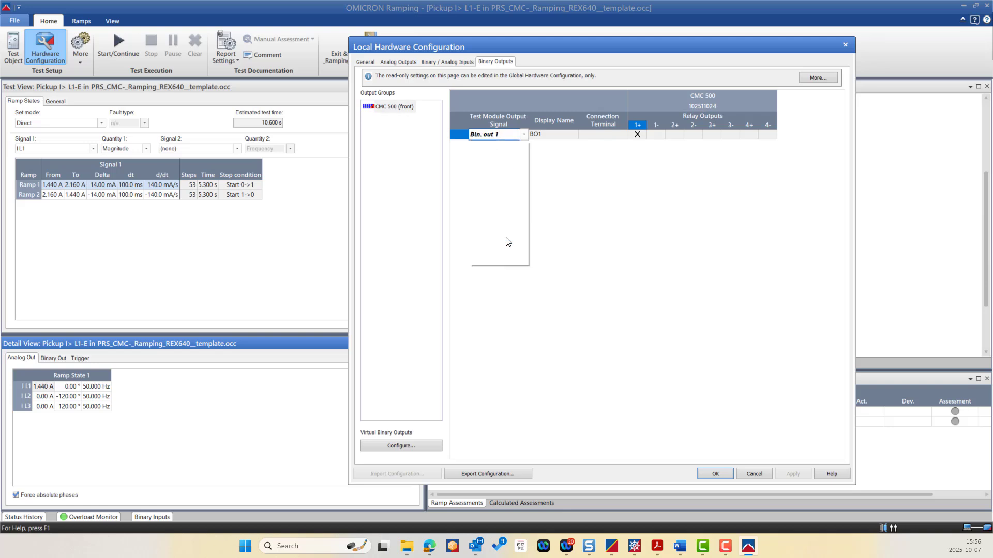
pyautogui.click(715, 474)
pyautogui.click(53, 357)
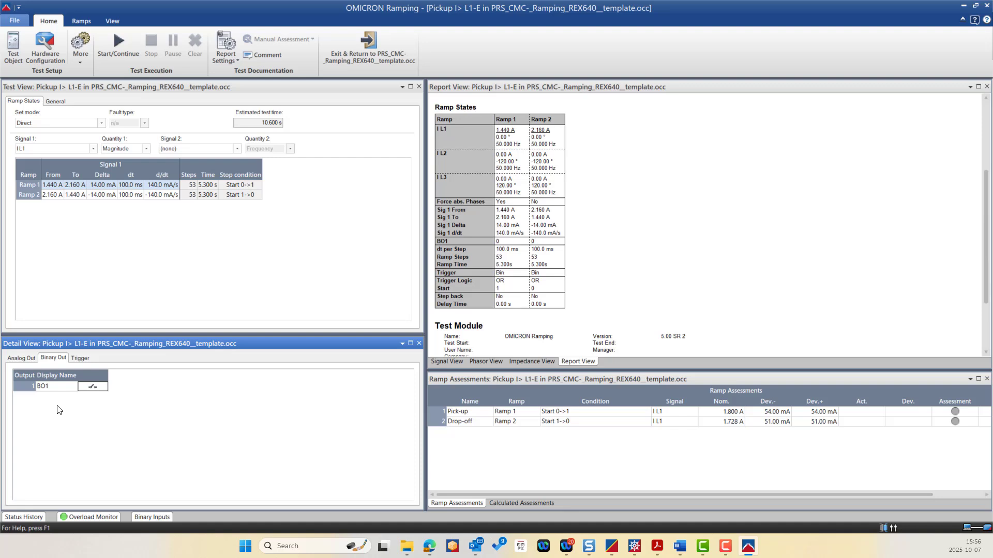
# Step: Review the trigger settings of Ramp 1, trying the Key pressed stop condition and viewing its instruction dialog
pyautogui.click(80, 358)
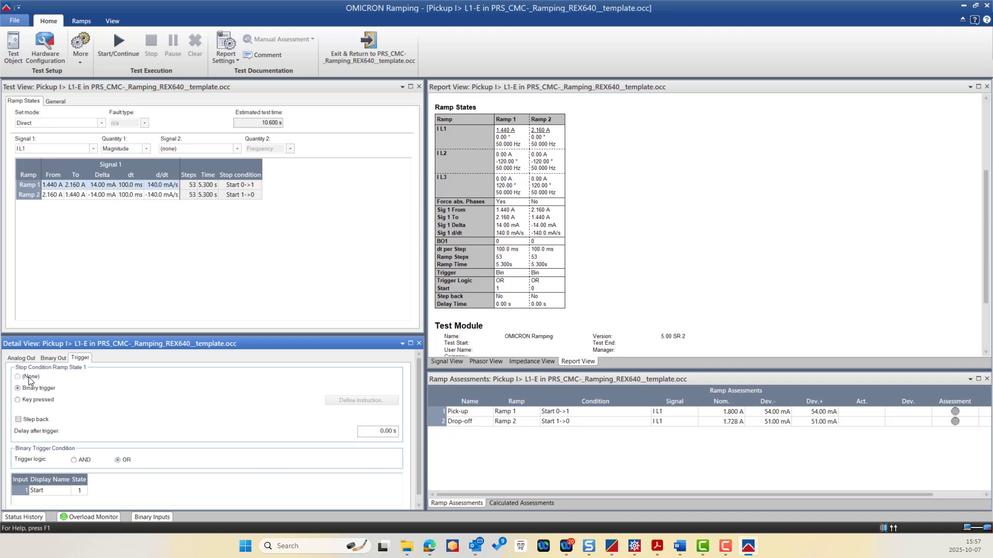
pyautogui.click(49, 399)
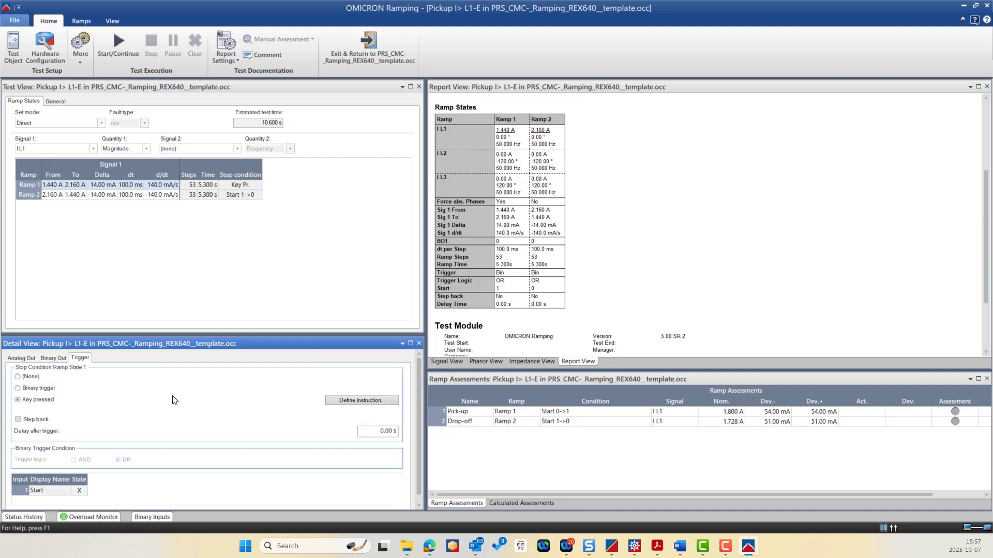
pyautogui.click(356, 400)
pyautogui.moveTo(461, 206); pyautogui.dragTo(390, 184)
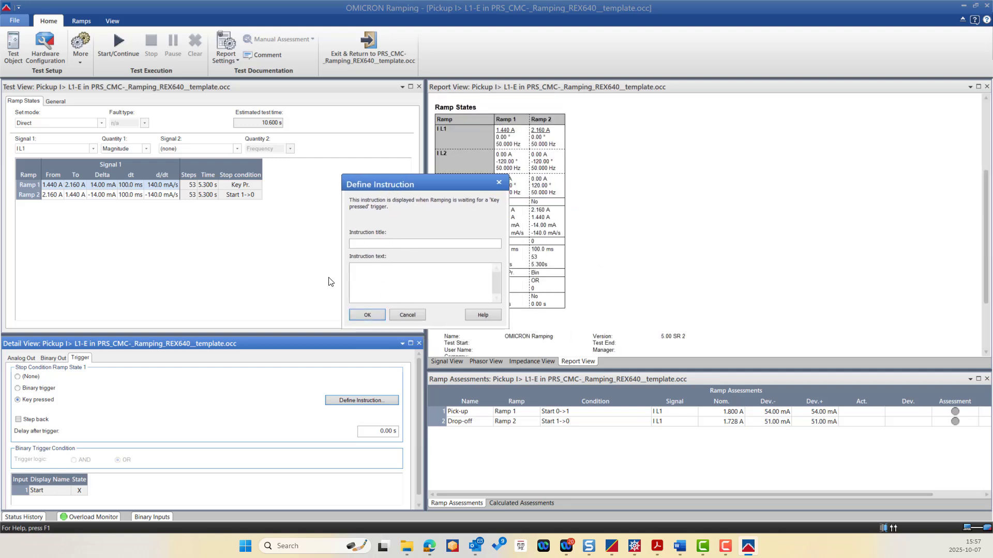
pyautogui.click(368, 315)
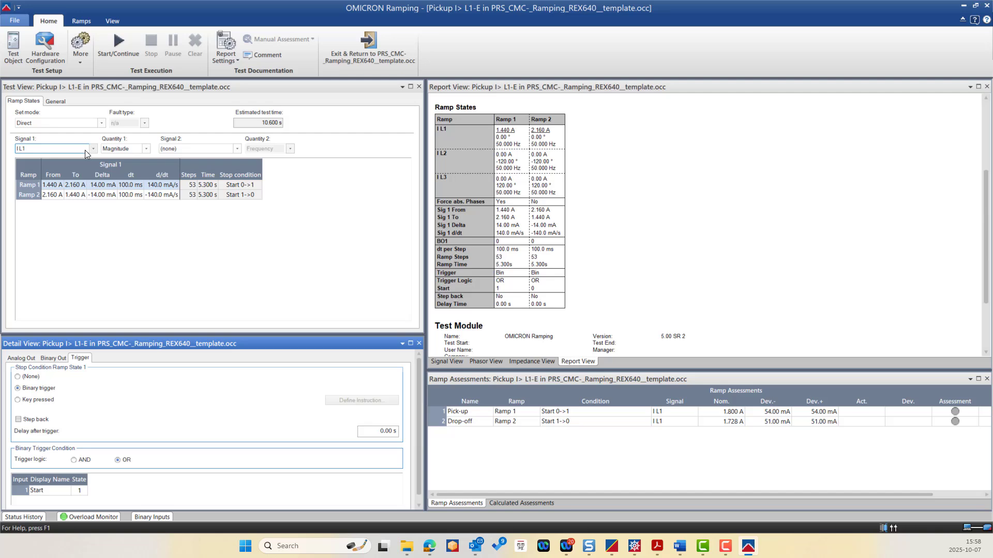
# Step: Examine the planned ramps in the signal view, then the impedance view and the phasor view
pyautogui.click(447, 361)
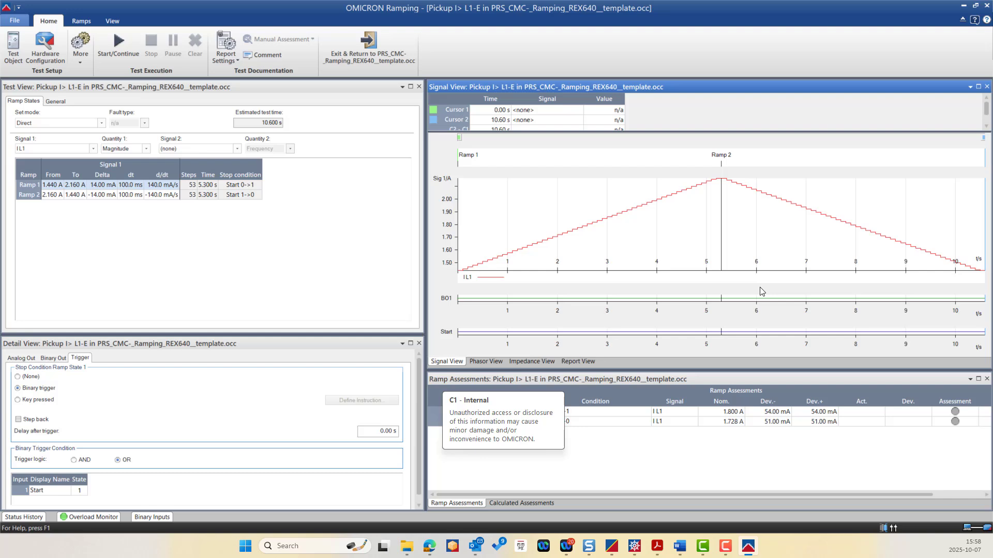
pyautogui.click(518, 363)
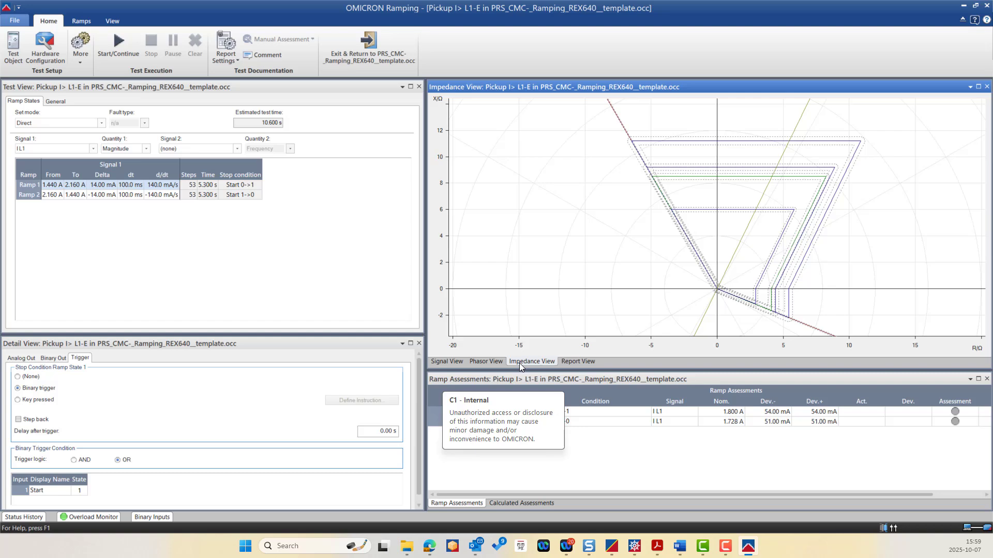
pyautogui.click(491, 361)
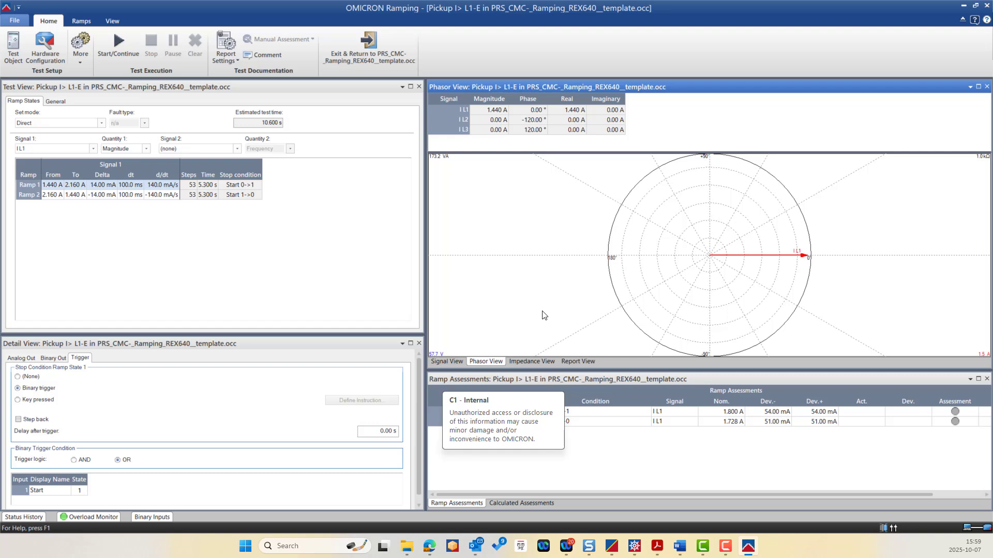
# Step: Compare the ramp assessments with the calculated drop-off/pick-up assessment and review its calculation formulas, keeping X/Y
pyautogui.click(461, 431)
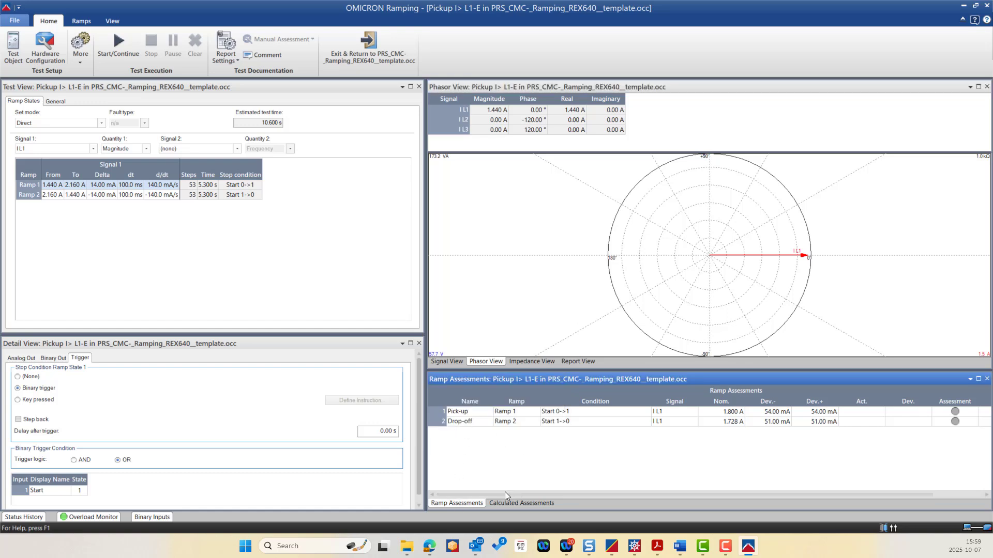
pyautogui.click(521, 507)
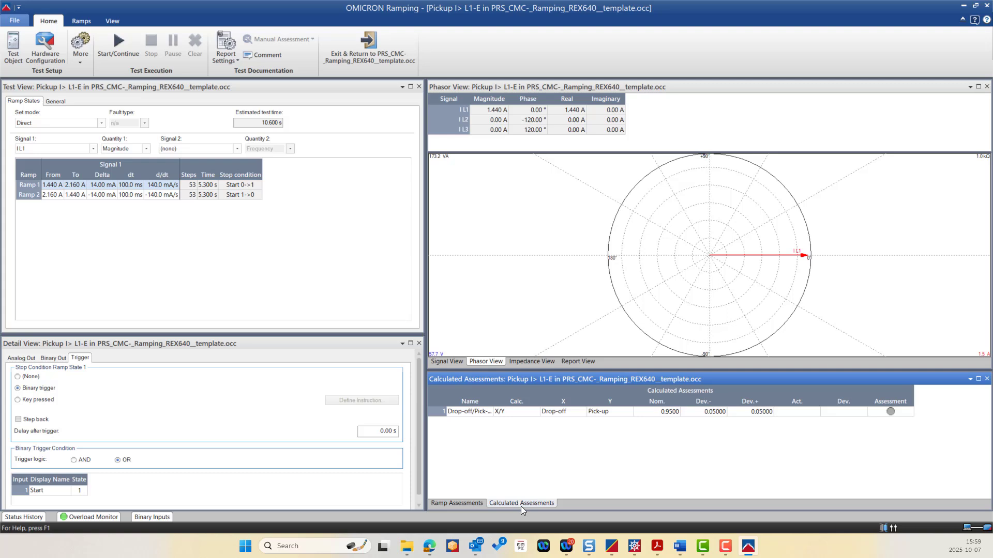
pyautogui.click(467, 505)
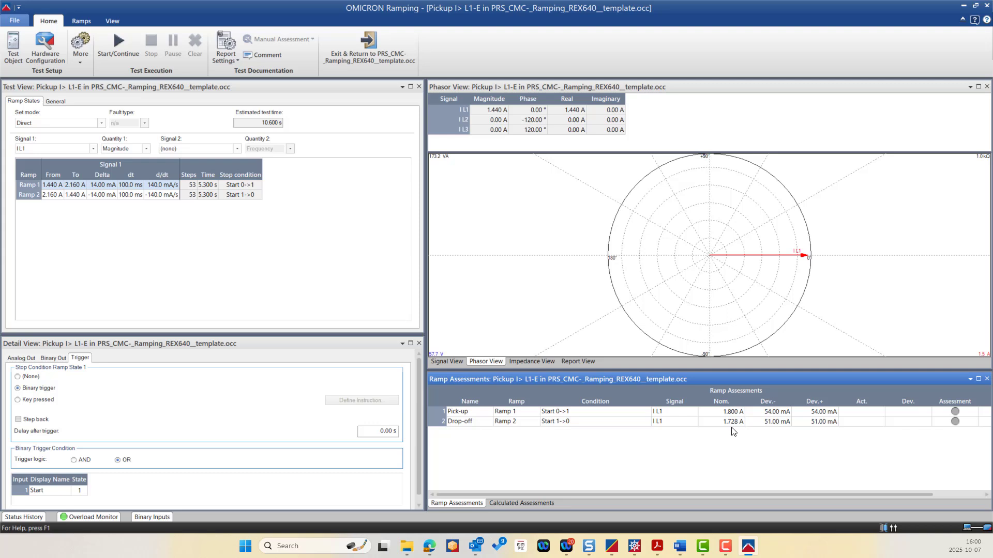
pyautogui.click(532, 503)
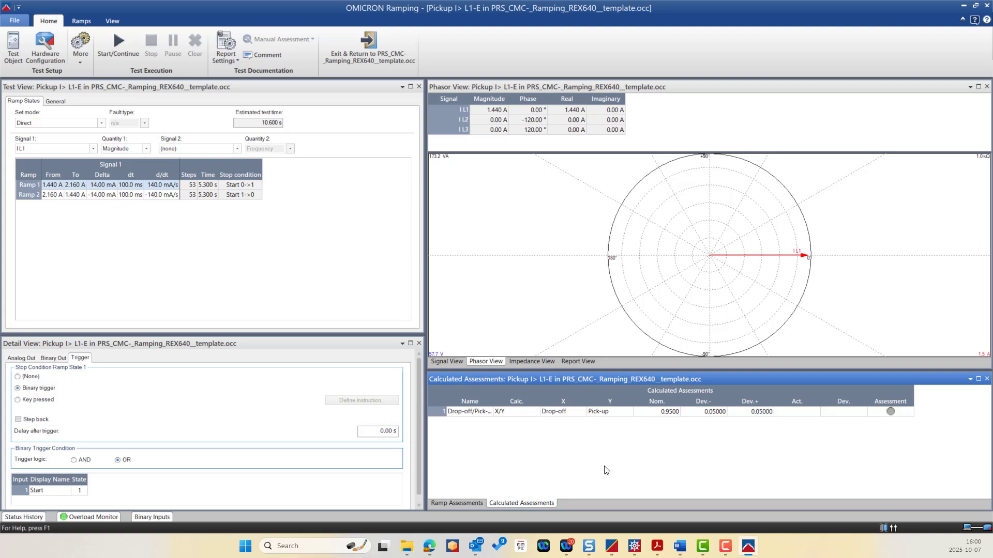
pyautogui.click(536, 413)
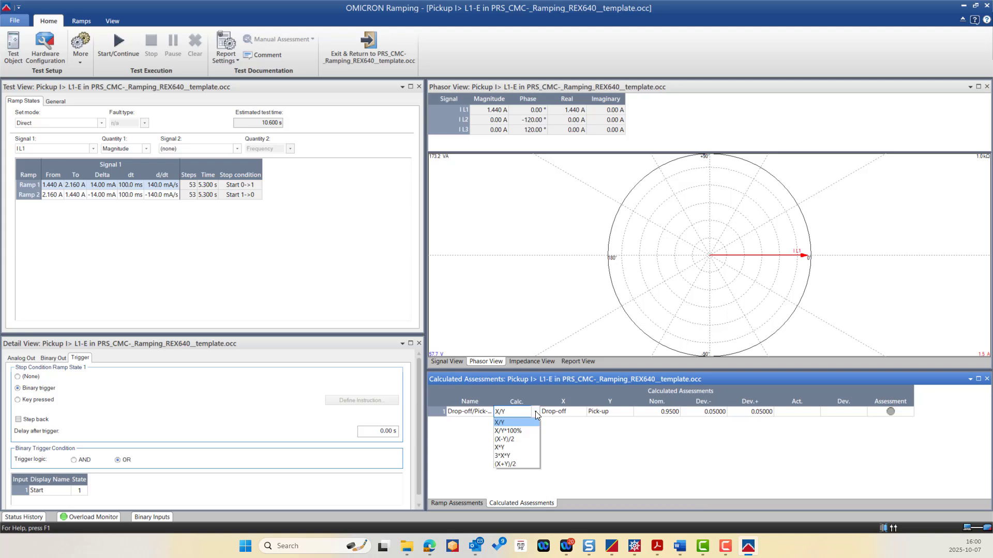
pyautogui.click(662, 414)
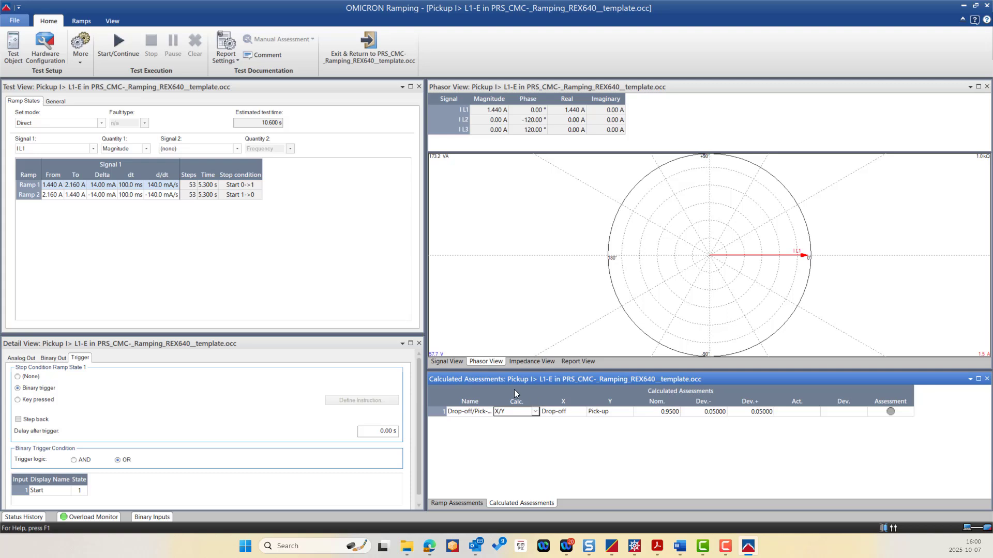
# Step: Run the Pickup I> L1-E test and check the results of the ramp assessments and the calculated assessment
pyautogui.click(318, 340)
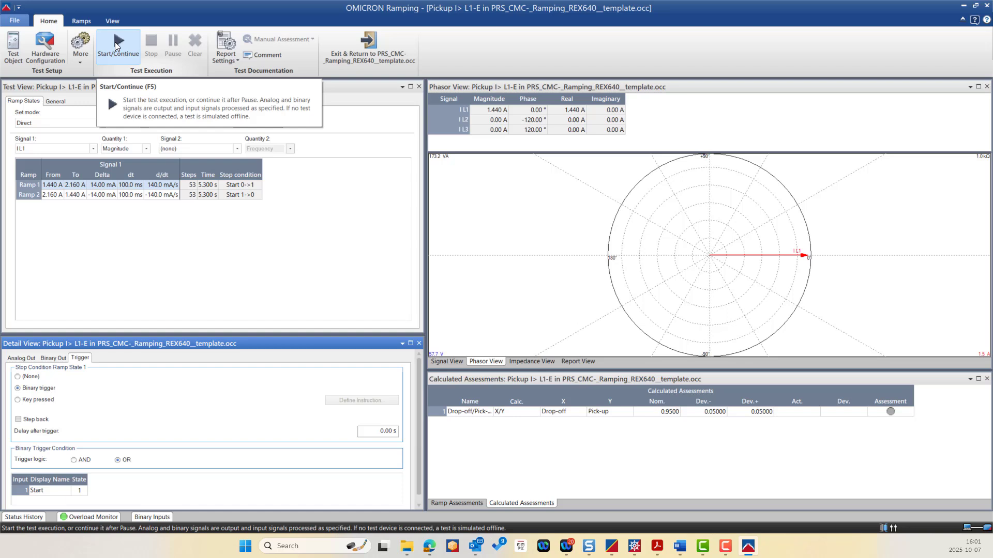
pyautogui.click(325, 211)
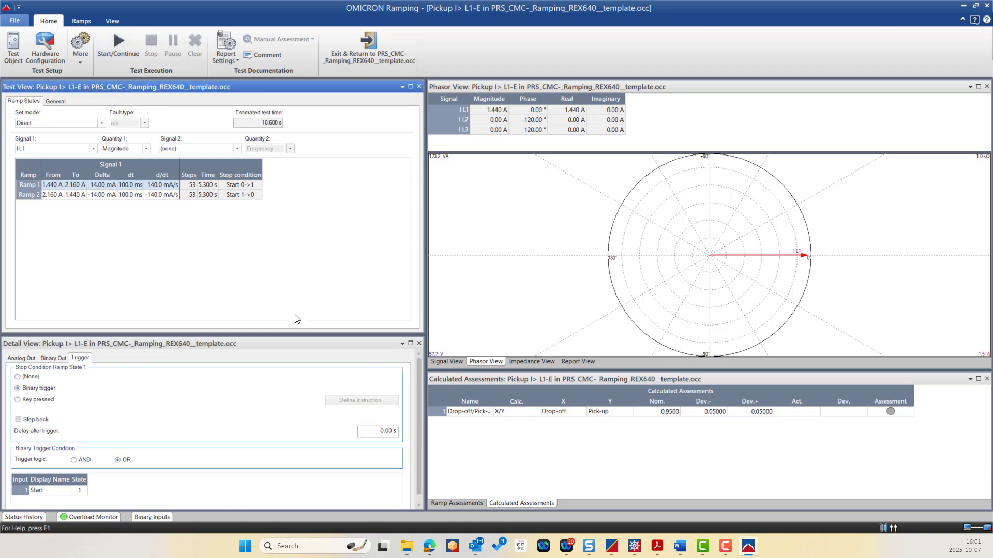
pyautogui.click(119, 42)
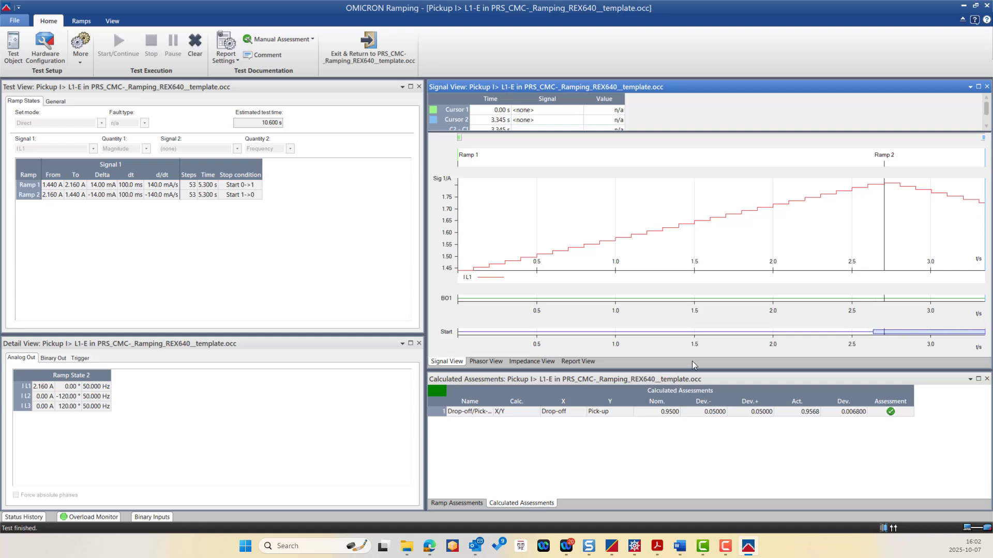
pyautogui.click(455, 503)
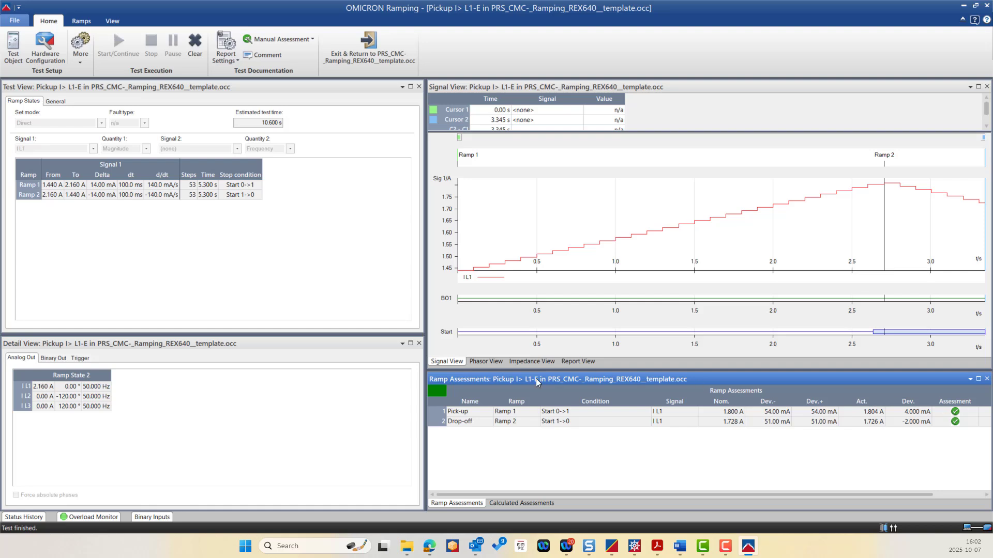
pyautogui.click(520, 504)
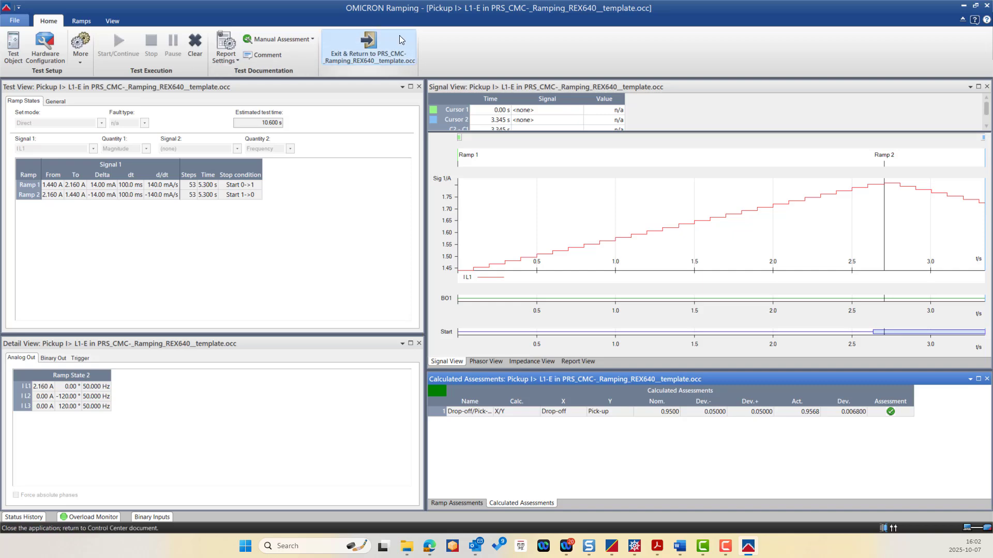
# Step: Return to the Control Center document, open the Pickup I> L2-L3 test, and examine its analog outputs for I L2 and I L3
pyautogui.click(368, 46)
pyautogui.click(318, 260)
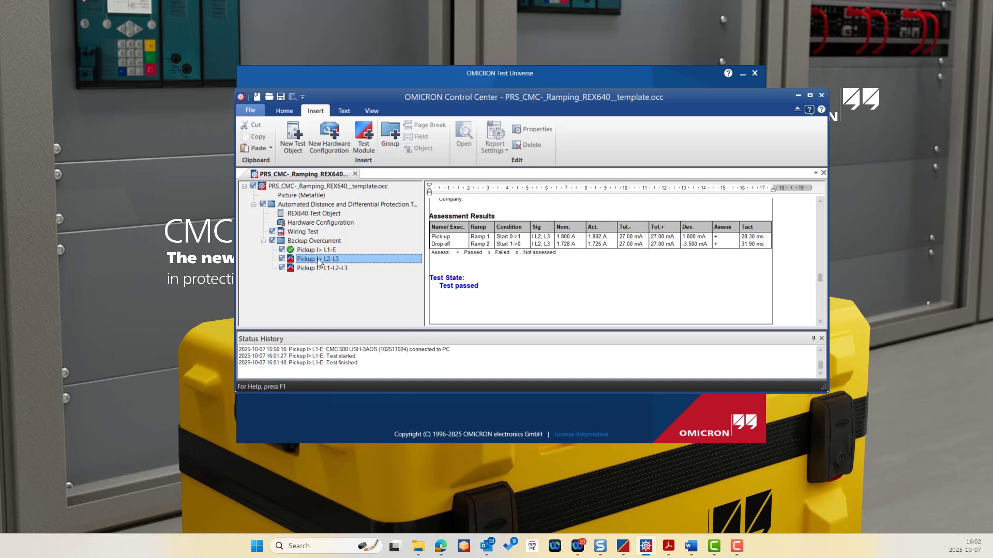
pyautogui.doubleClick(318, 260)
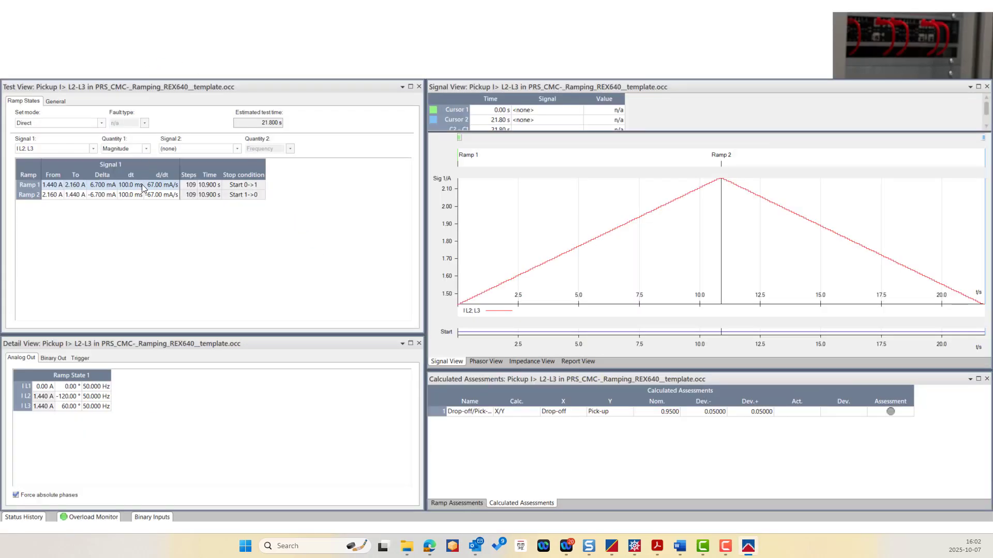
pyautogui.click(67, 396)
pyautogui.click(43, 397)
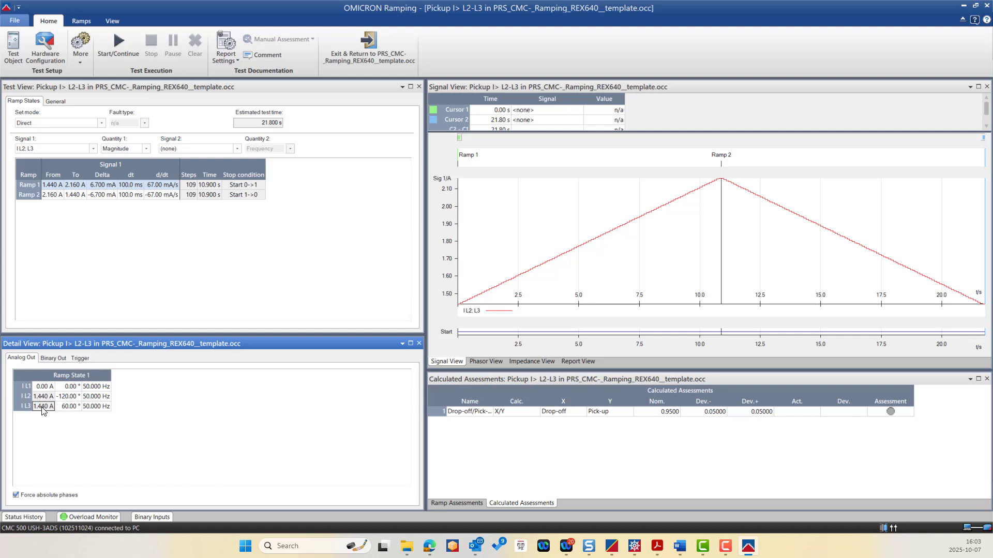
# Step: Review the I L3 output and the forced absolute phases, run the Pickup I> L2-L3 test, and check its ramp and calculated assessments
pyautogui.click(44, 407)
pyautogui.click(37, 495)
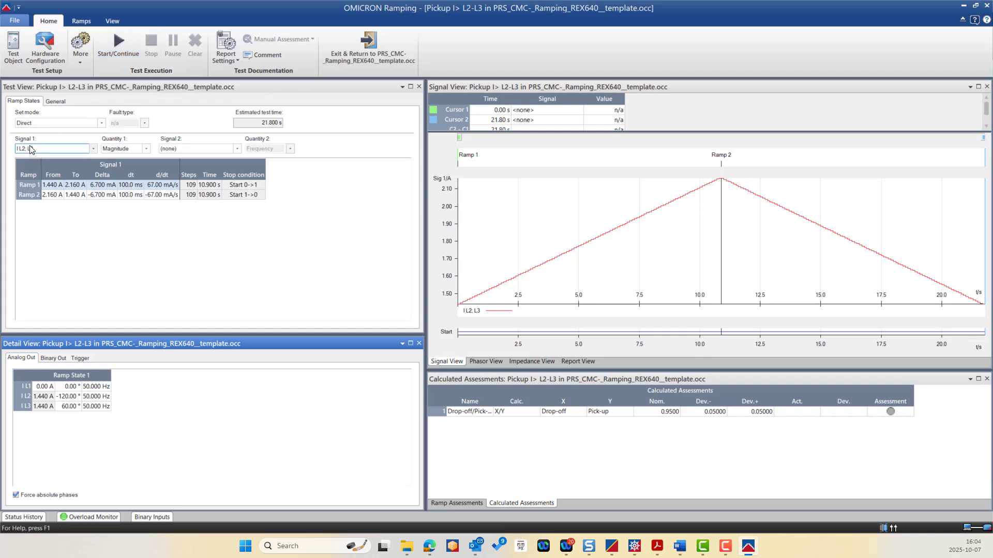
pyautogui.click(113, 43)
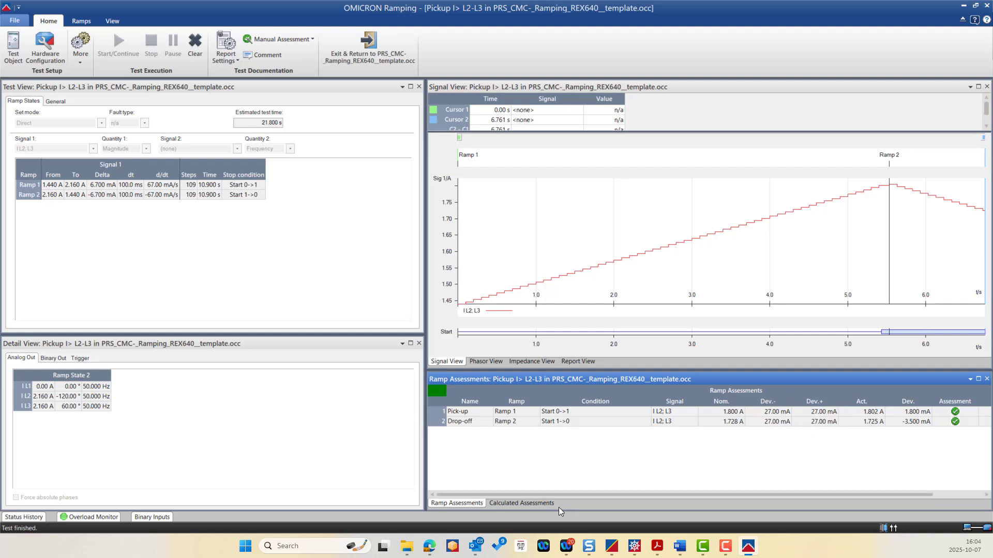
pyautogui.click(527, 504)
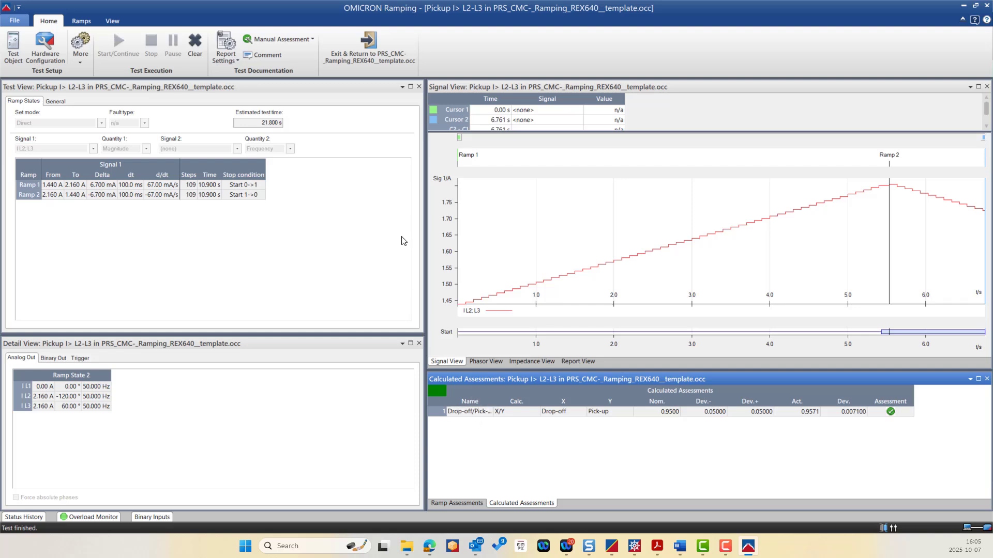
# Step: Return to the Control Center document and open the Pickup I> L1-L2-L3 test
pyautogui.click(361, 52)
pyautogui.click(315, 269)
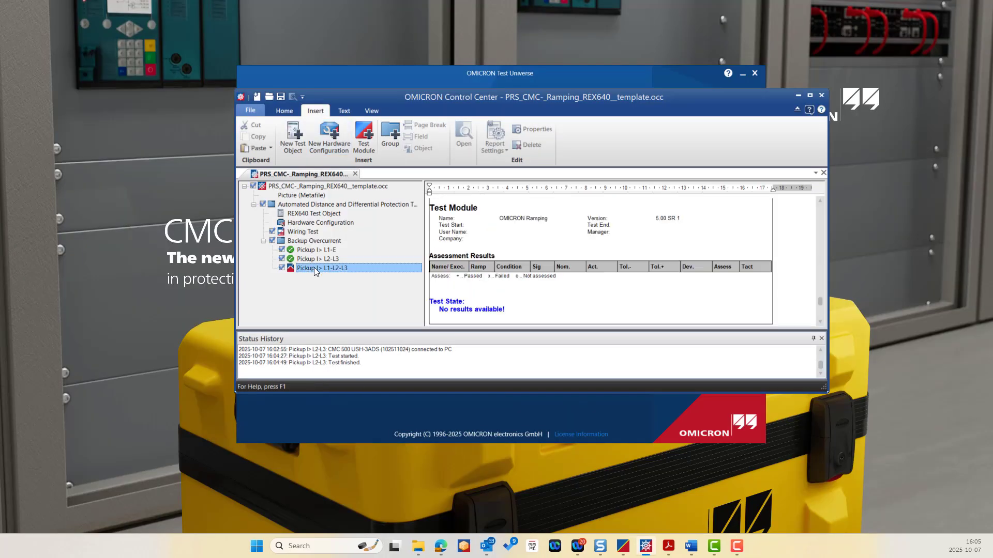
pyautogui.doubleClick(315, 267)
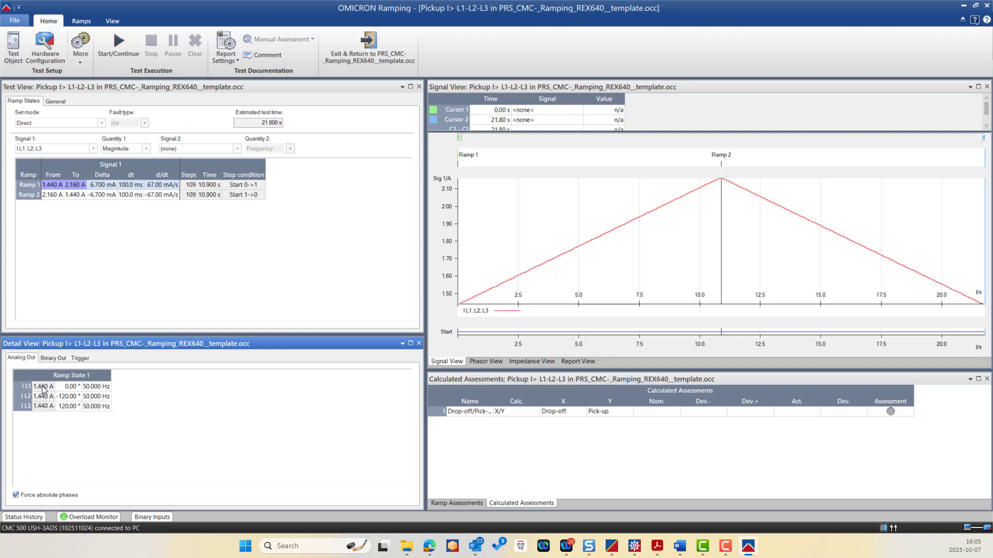
# Step: Examine the XRIO links of Ramp 1's From and To currents, keeping both links, and look at its Delta value
pyautogui.rightClick(52, 187)
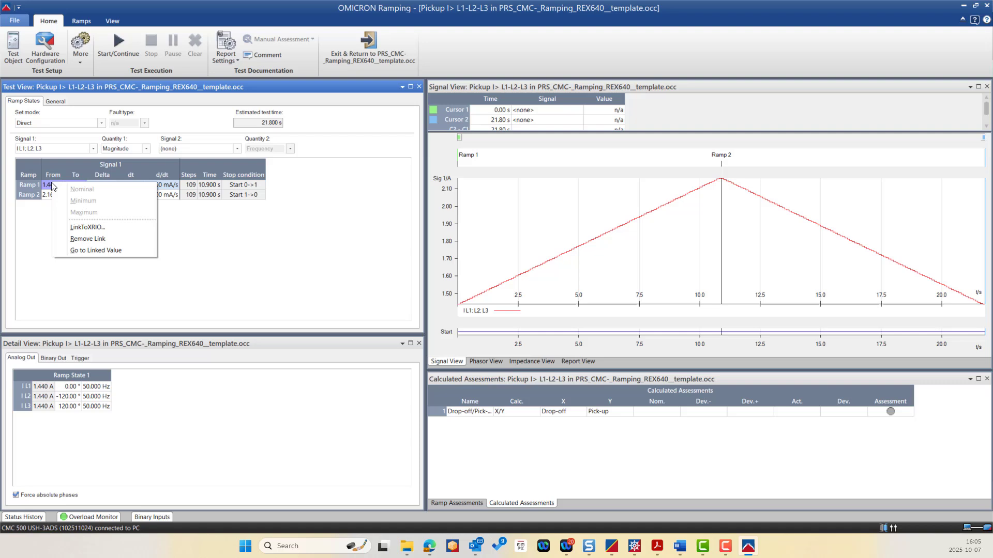
pyautogui.click(84, 229)
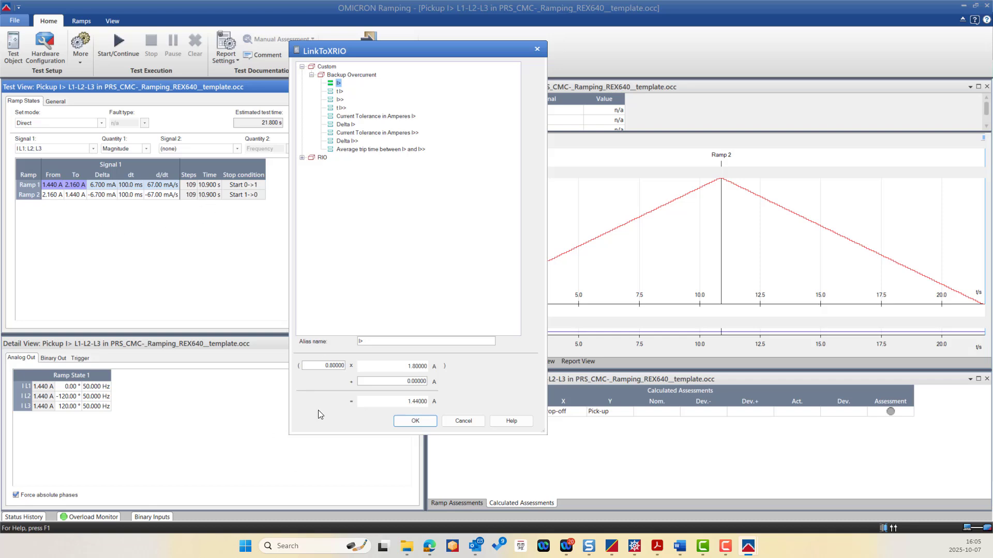
pyautogui.click(415, 420)
pyautogui.rightClick(70, 185)
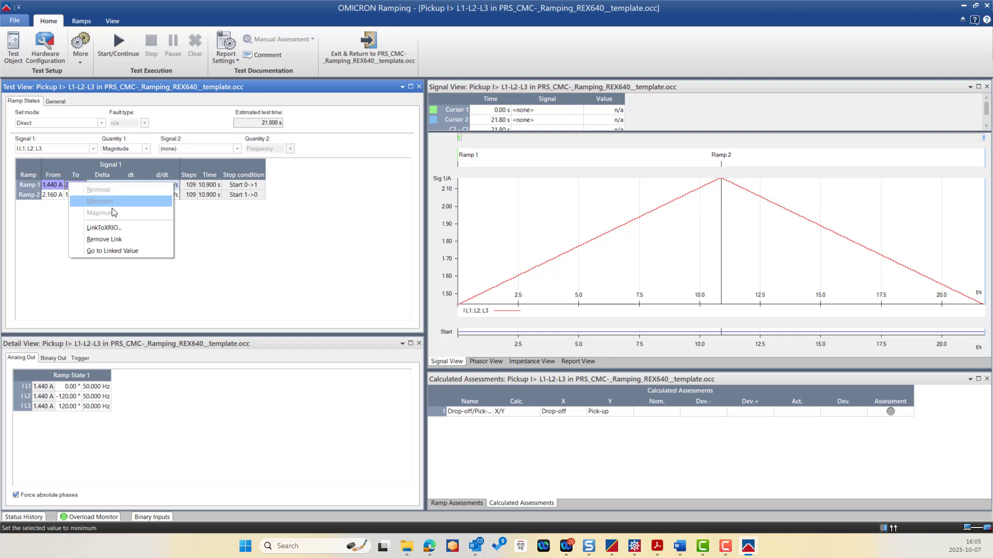
pyautogui.click(122, 231)
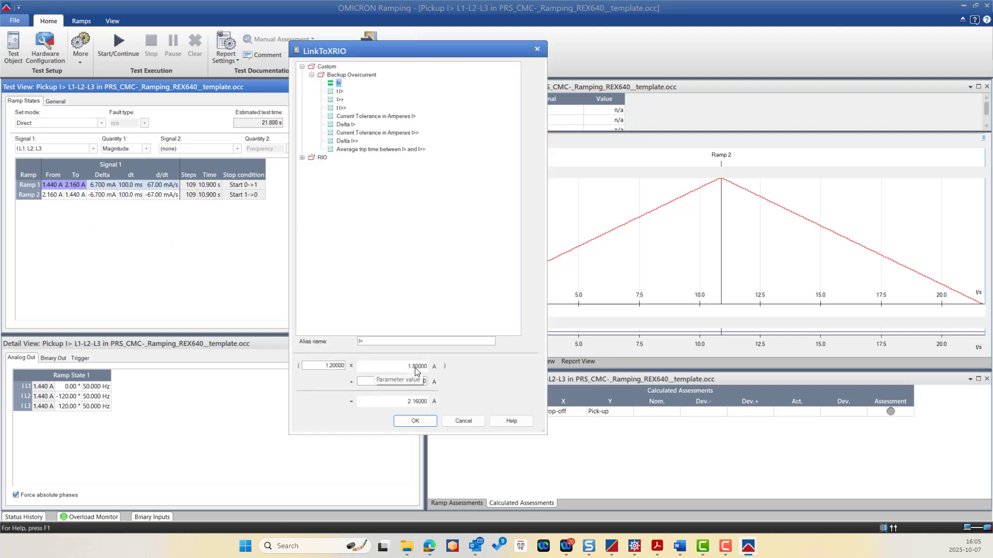
pyautogui.click(415, 422)
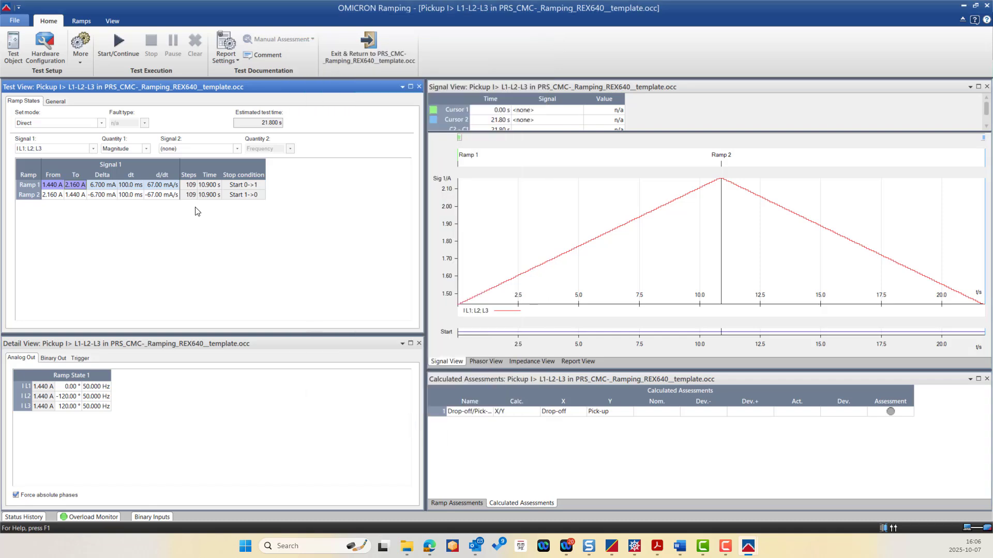
pyautogui.rightClick(93, 185)
pyautogui.click(222, 263)
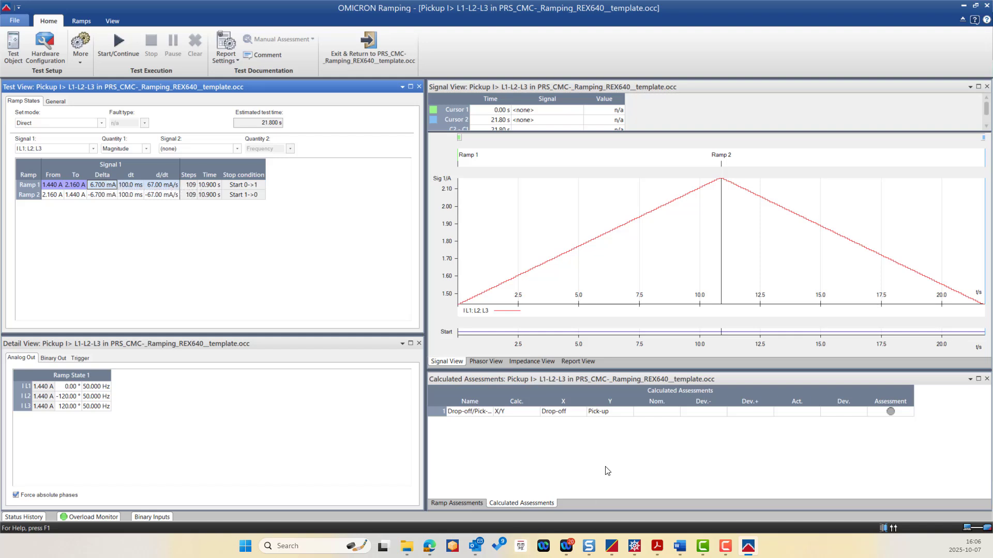
# Step: In the ramp assessments, examine the pick-up's nominal value and the XRIO link of its negative deviation without changing it
pyautogui.click(457, 503)
pyautogui.rightClick(722, 412)
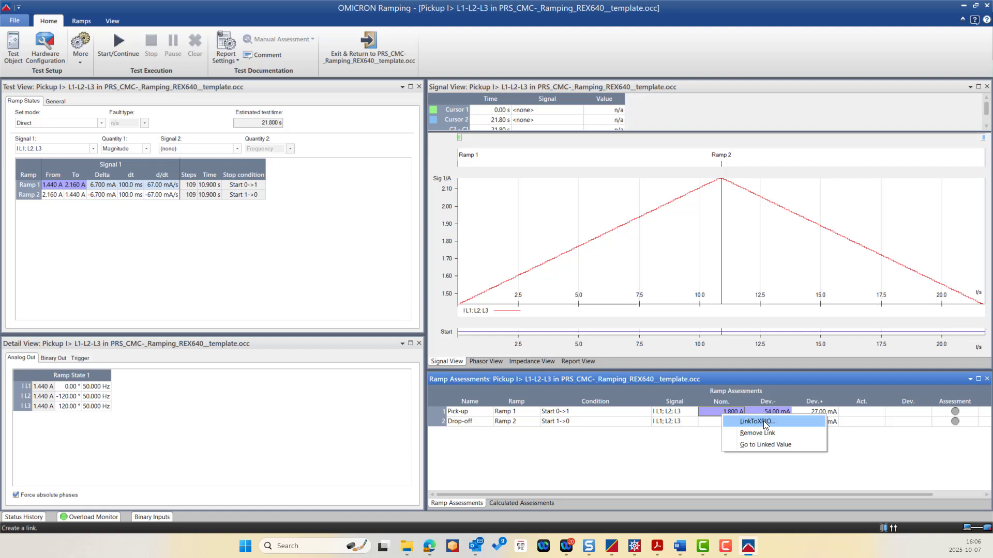
pyautogui.click(696, 456)
pyautogui.rightClick(776, 413)
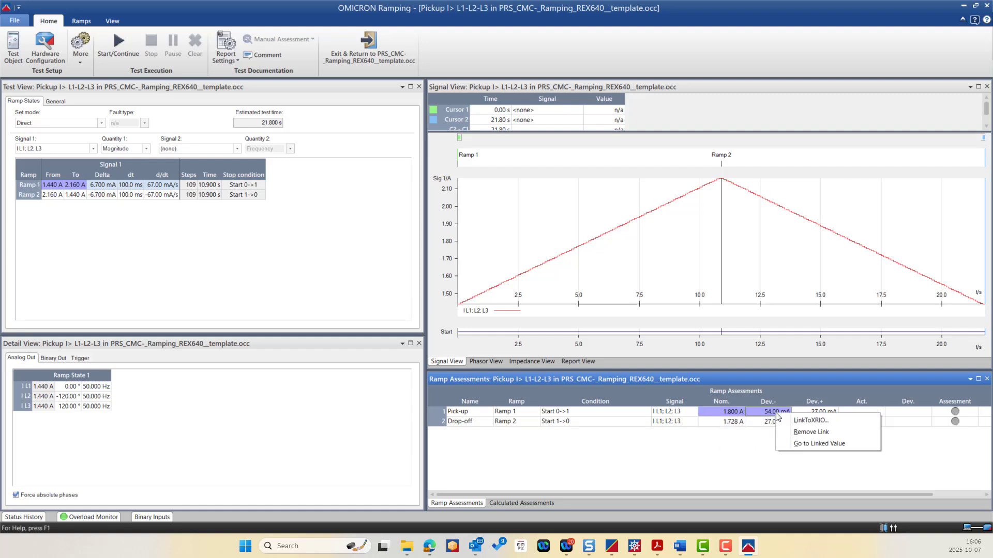
pyautogui.click(810, 420)
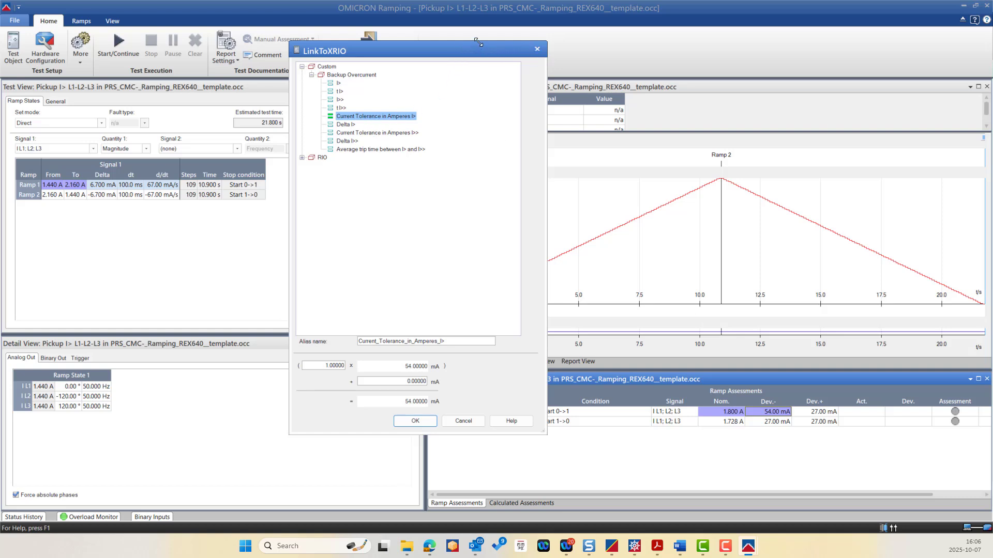
pyautogui.moveTo(538, 49); pyautogui.dragTo(533, 47)
pyautogui.click(533, 47)
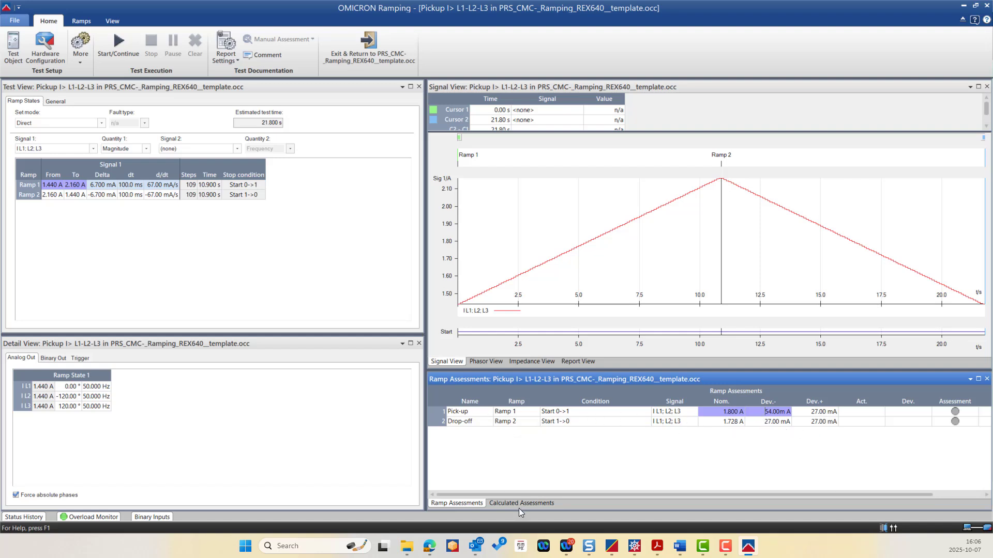
# Step: Run the Pickup I> L1-L2-L3 test, check its ramp assessments, and review the test report from its beginning
pyautogui.click(118, 46)
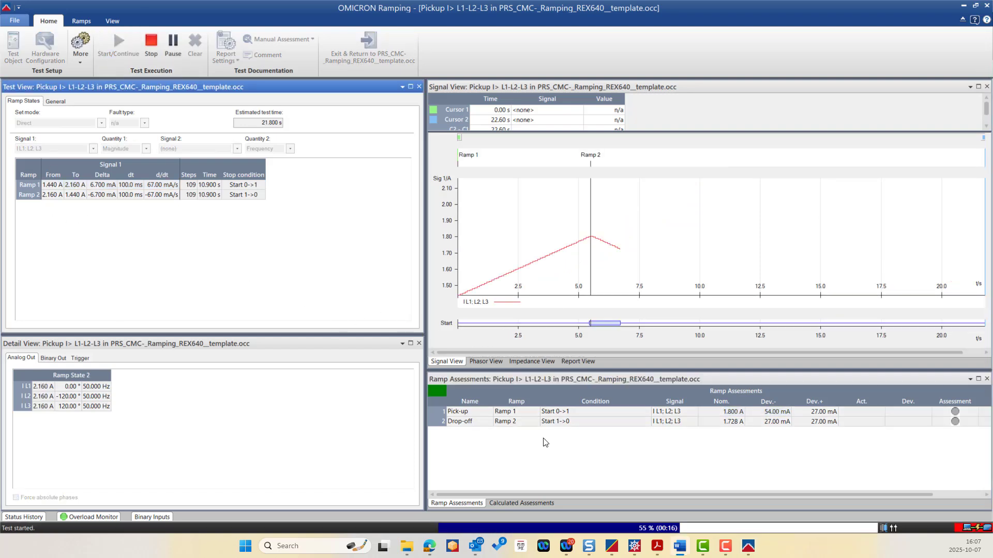
pyautogui.click(693, 378)
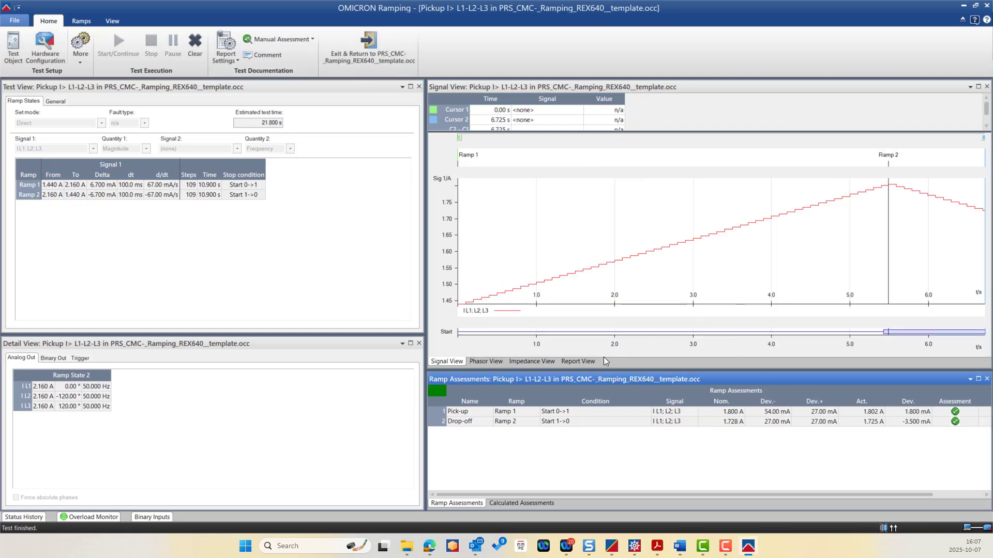
pyautogui.click(589, 361)
pyautogui.scroll(3, 591, 265)
pyautogui.scroll(3, 591, 265)
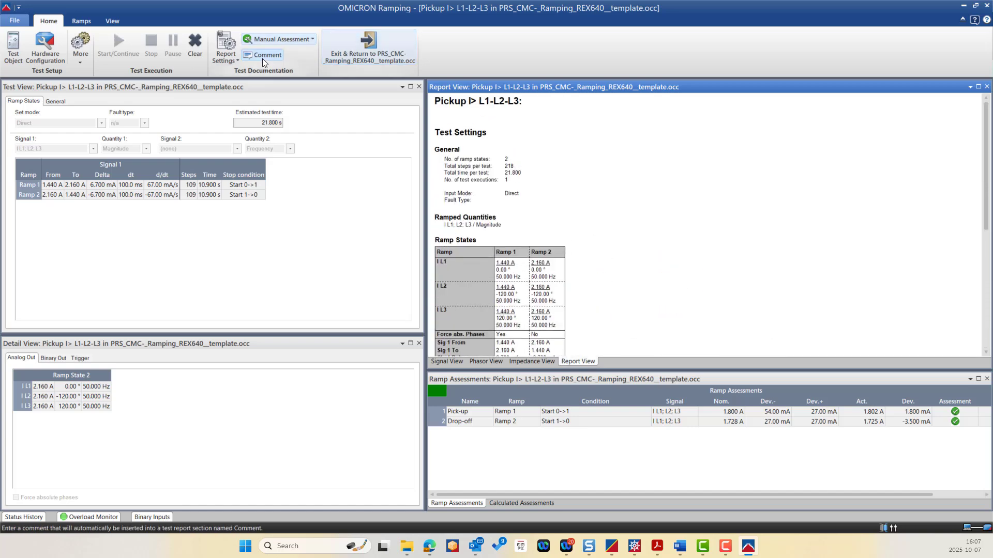
# Step: Exclude Test Settings and Test Module from the Short Form(OCC Short) report, keeping the title and test results
pyautogui.click(230, 60)
pyautogui.click(239, 98)
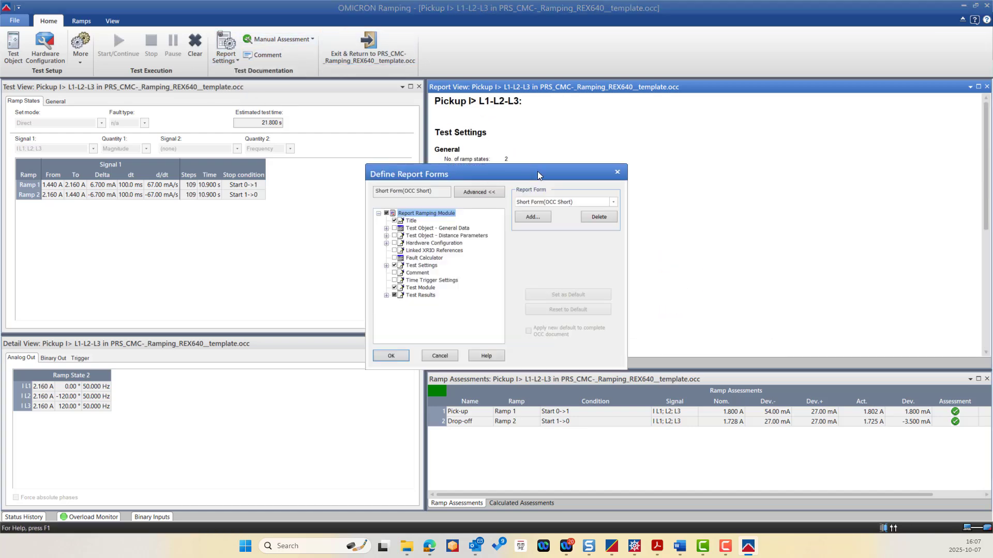
pyautogui.click(395, 265)
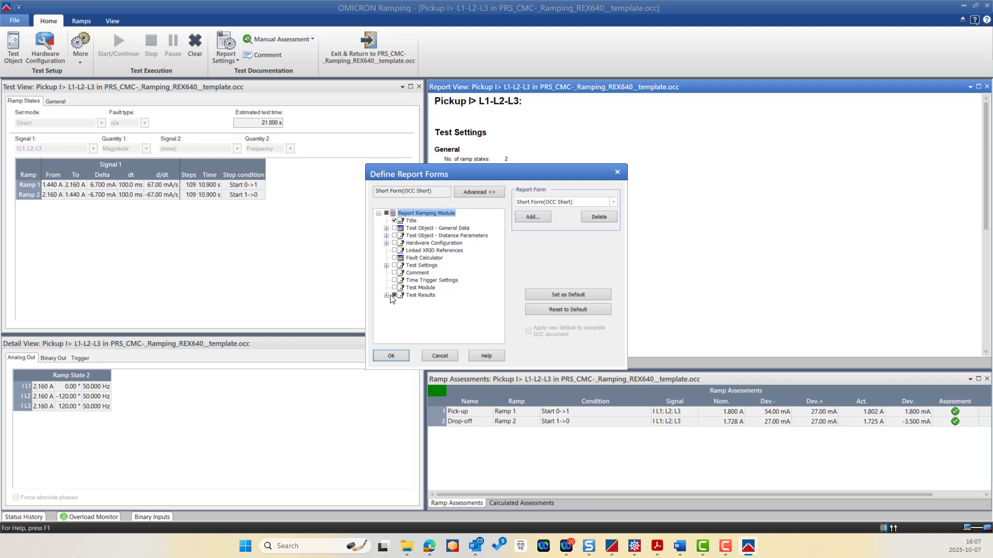
pyautogui.click(386, 296)
pyautogui.press('Return')
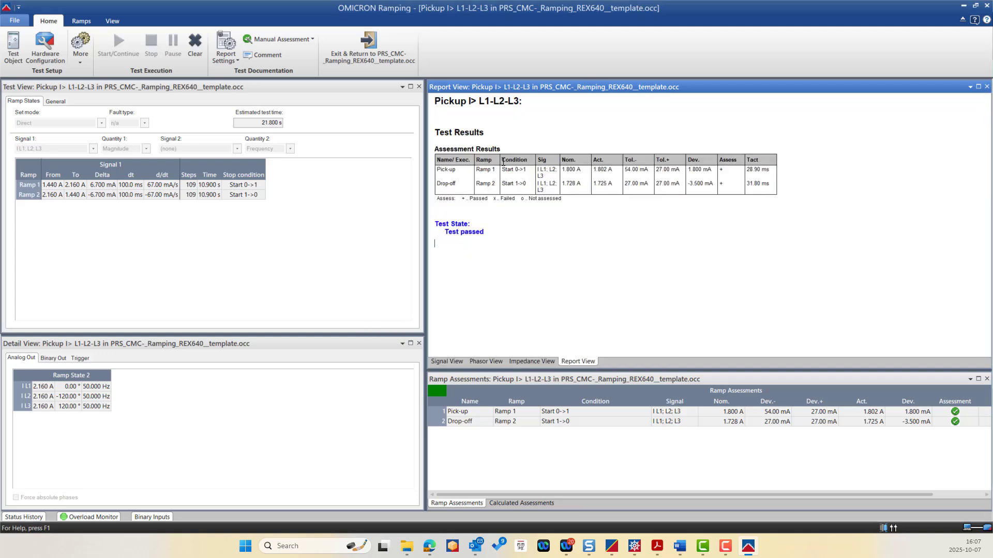